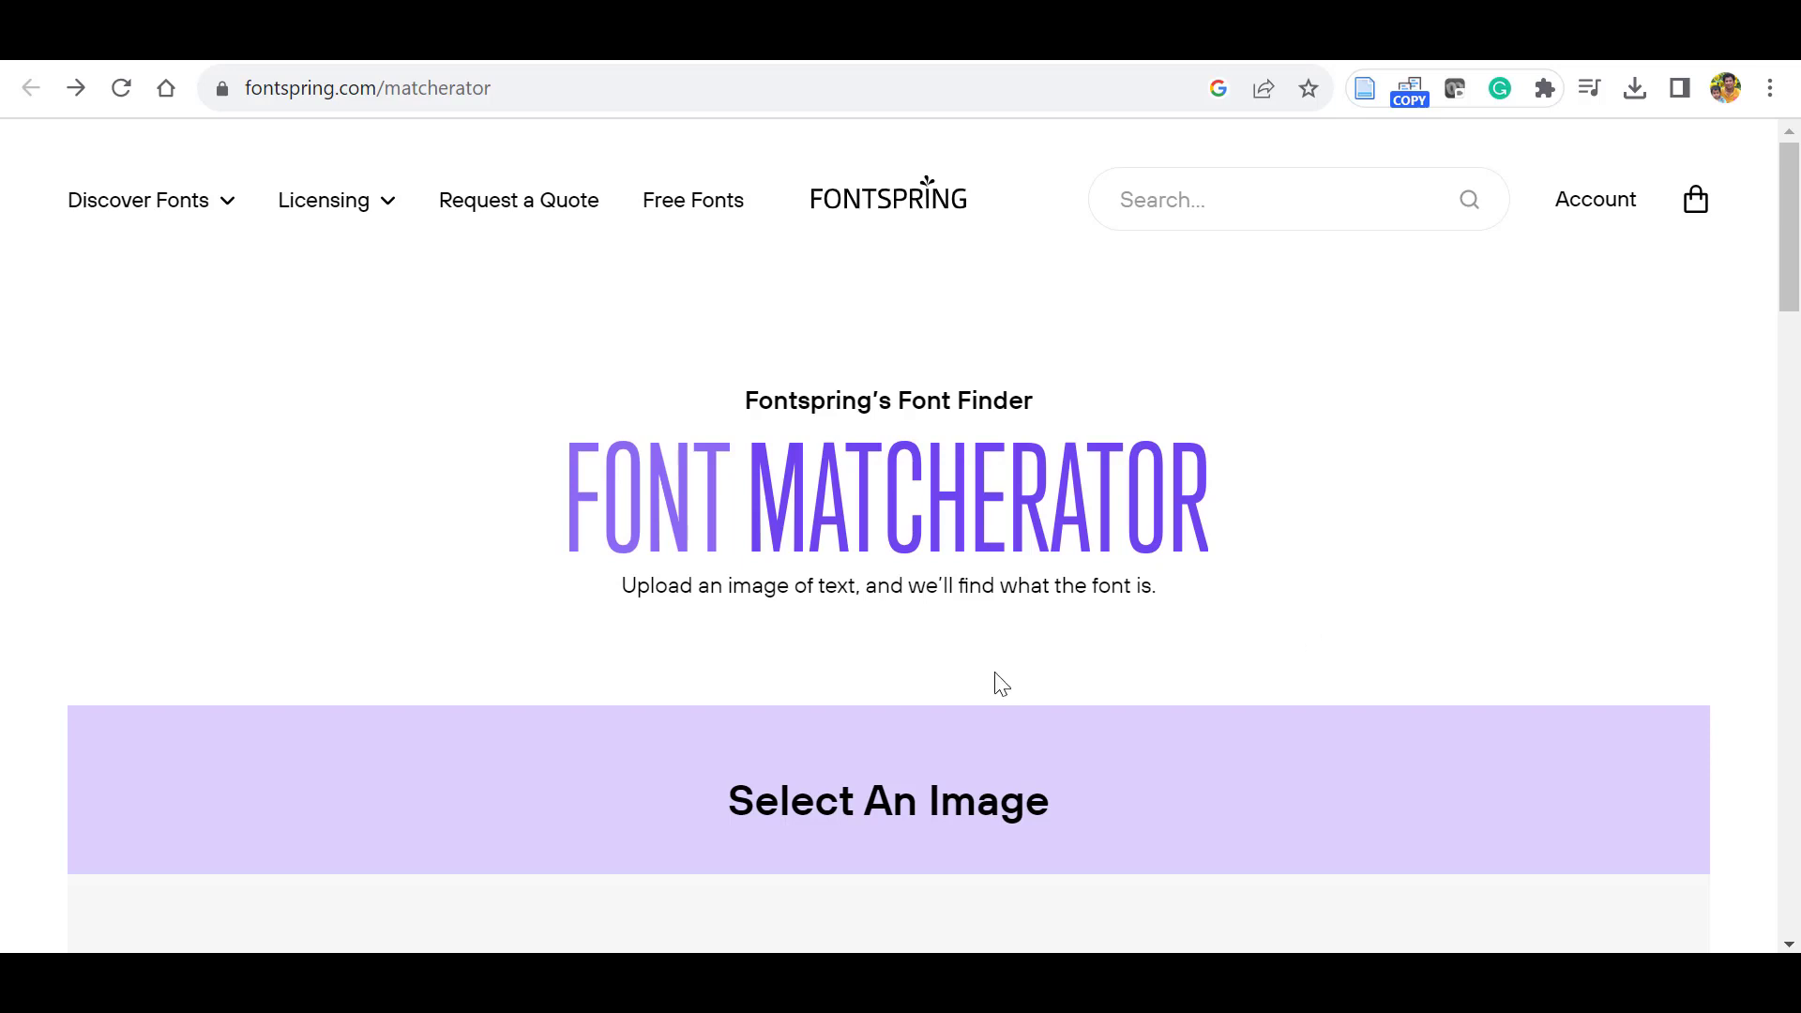
- Begin uploading the ElementsKit banner image to Fontspring Matcherator
drag(503, 92, 211, 89)
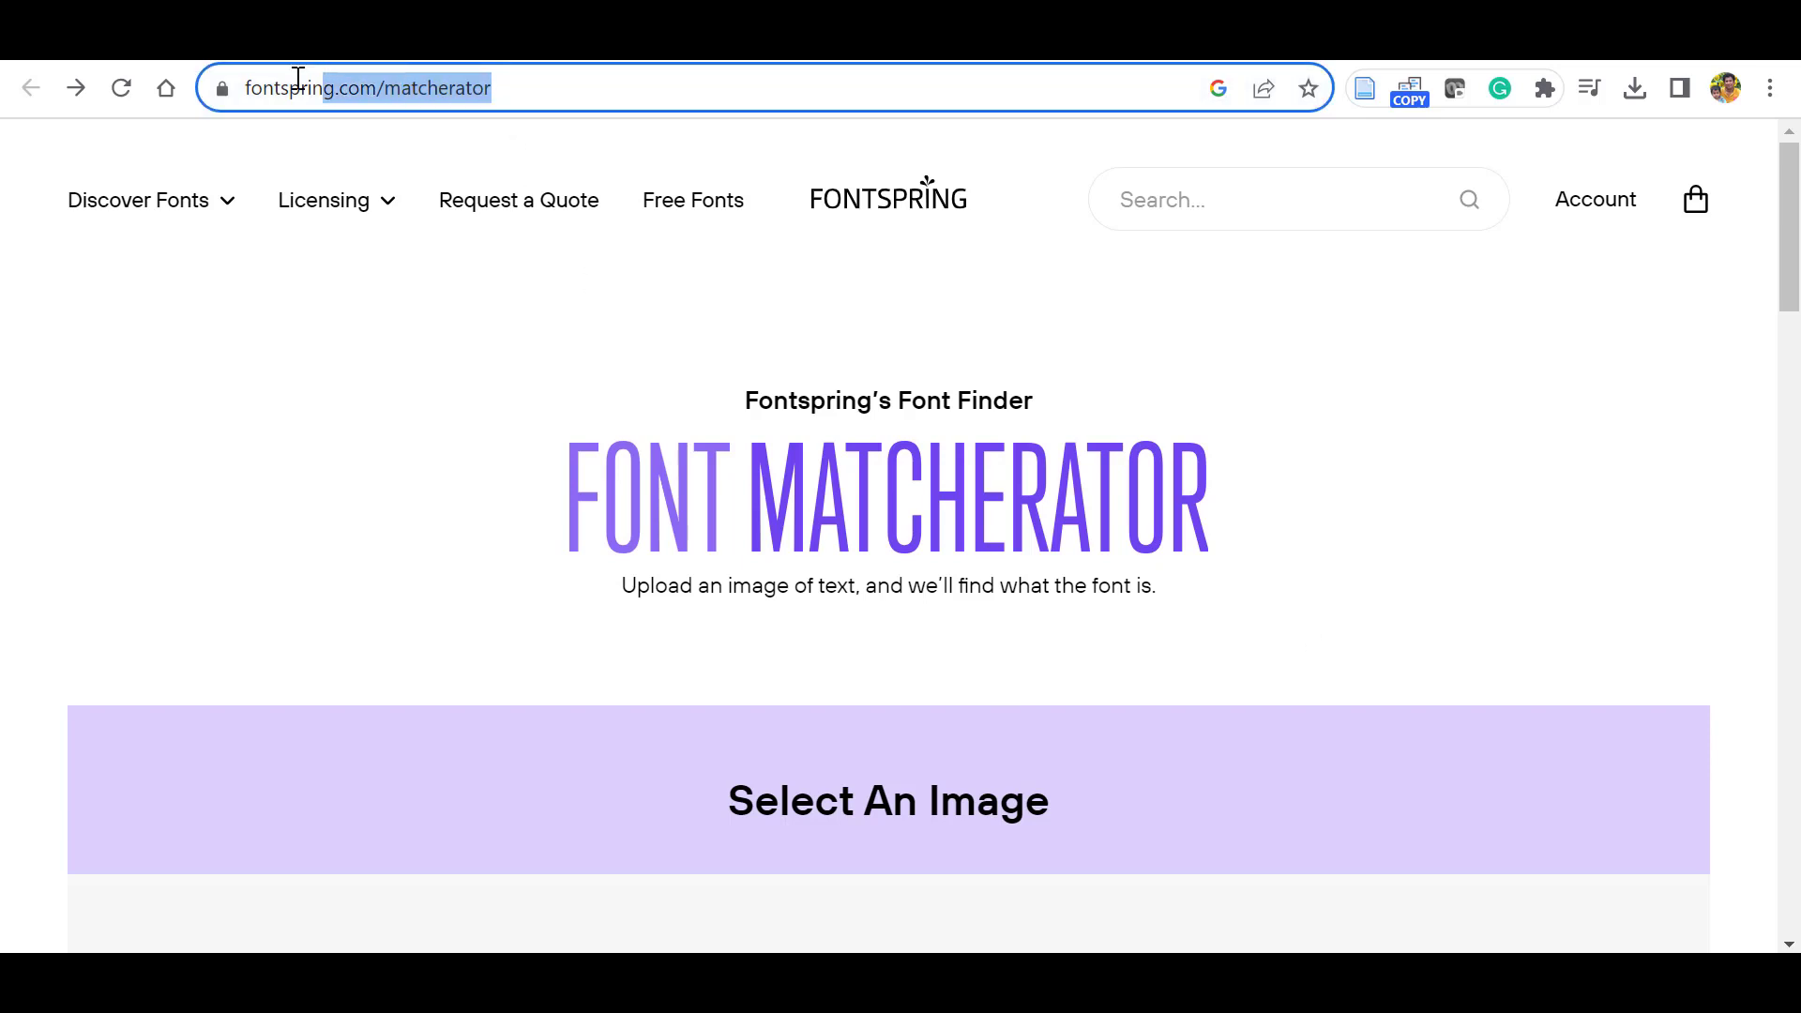
click(336, 346)
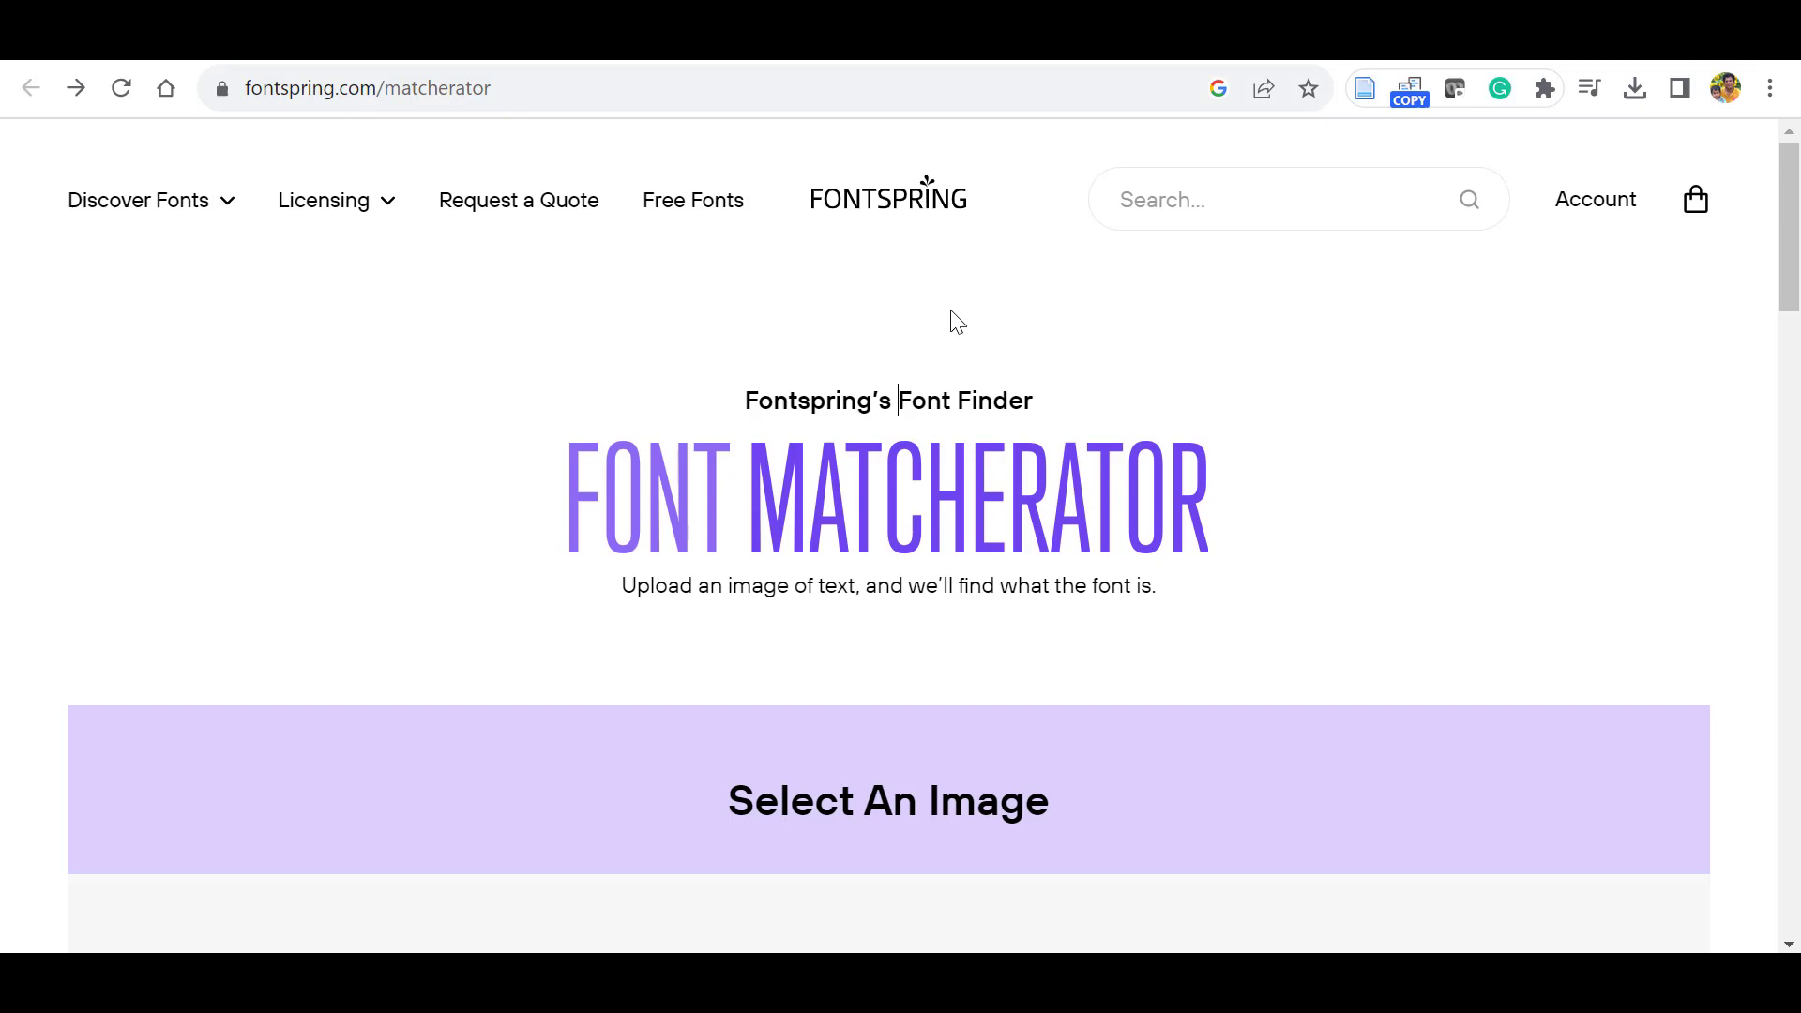
scroll(1515, 286, down, 3)
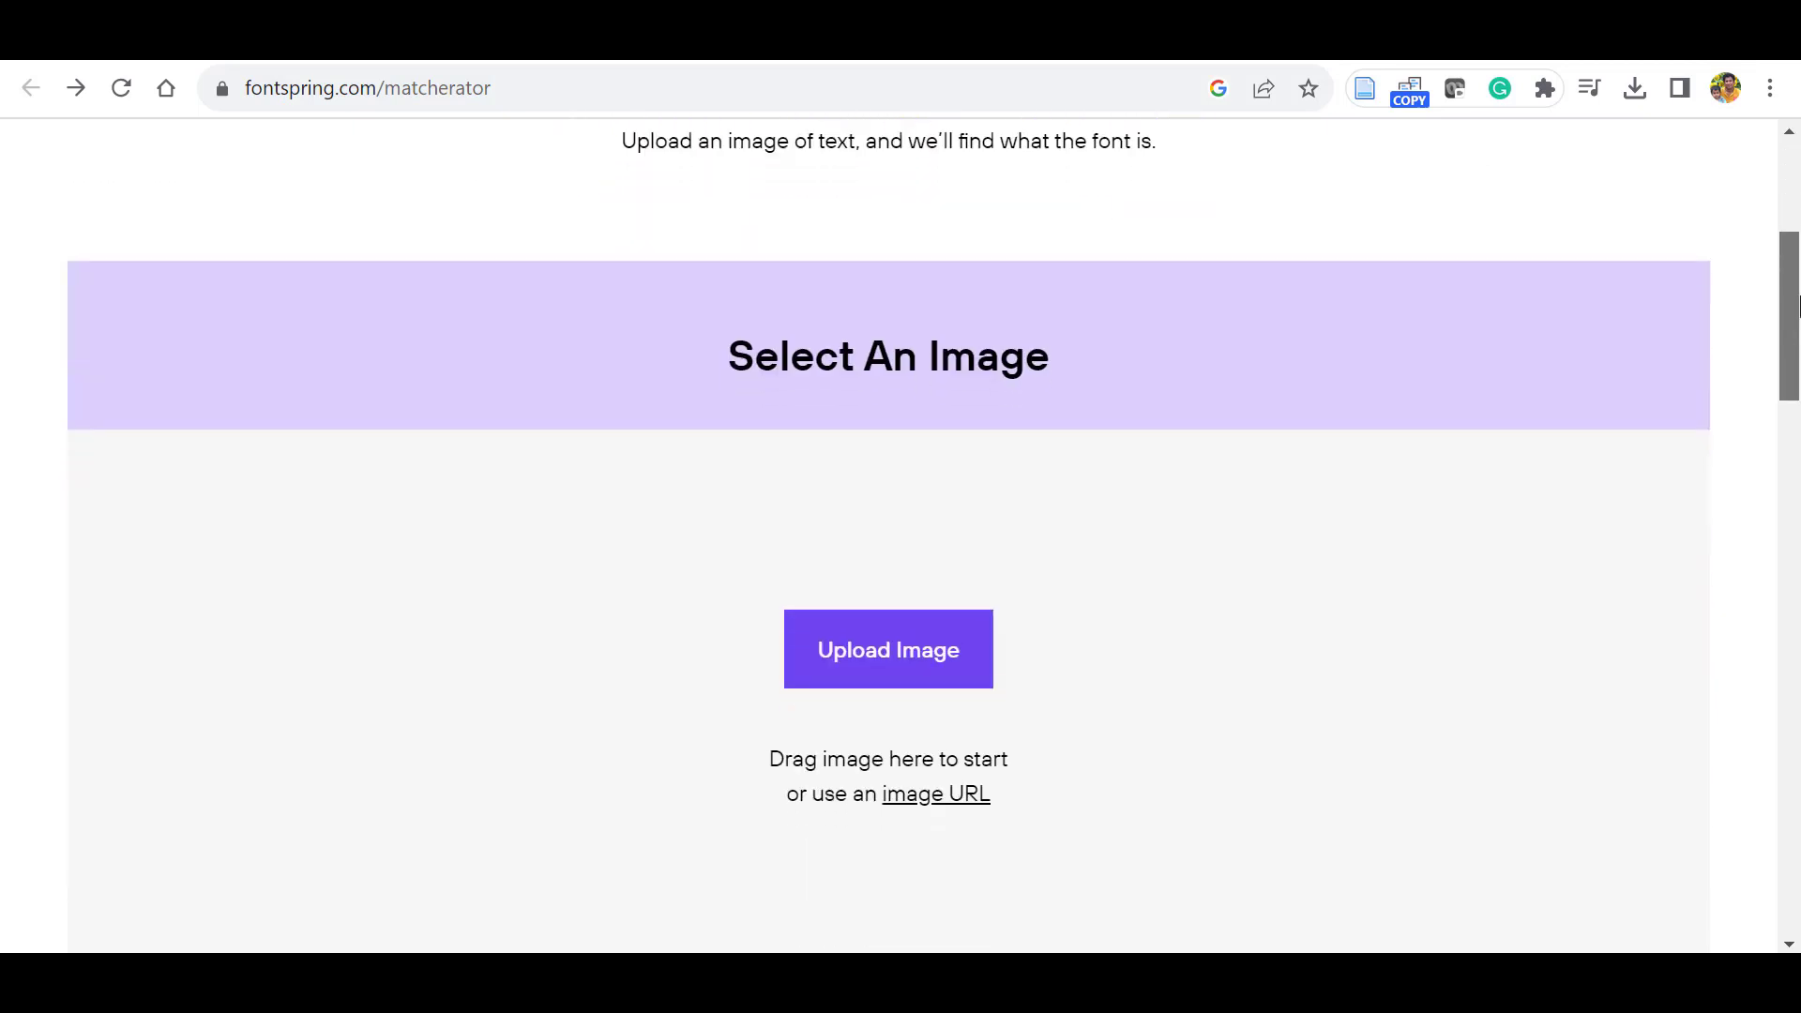
click(853, 631)
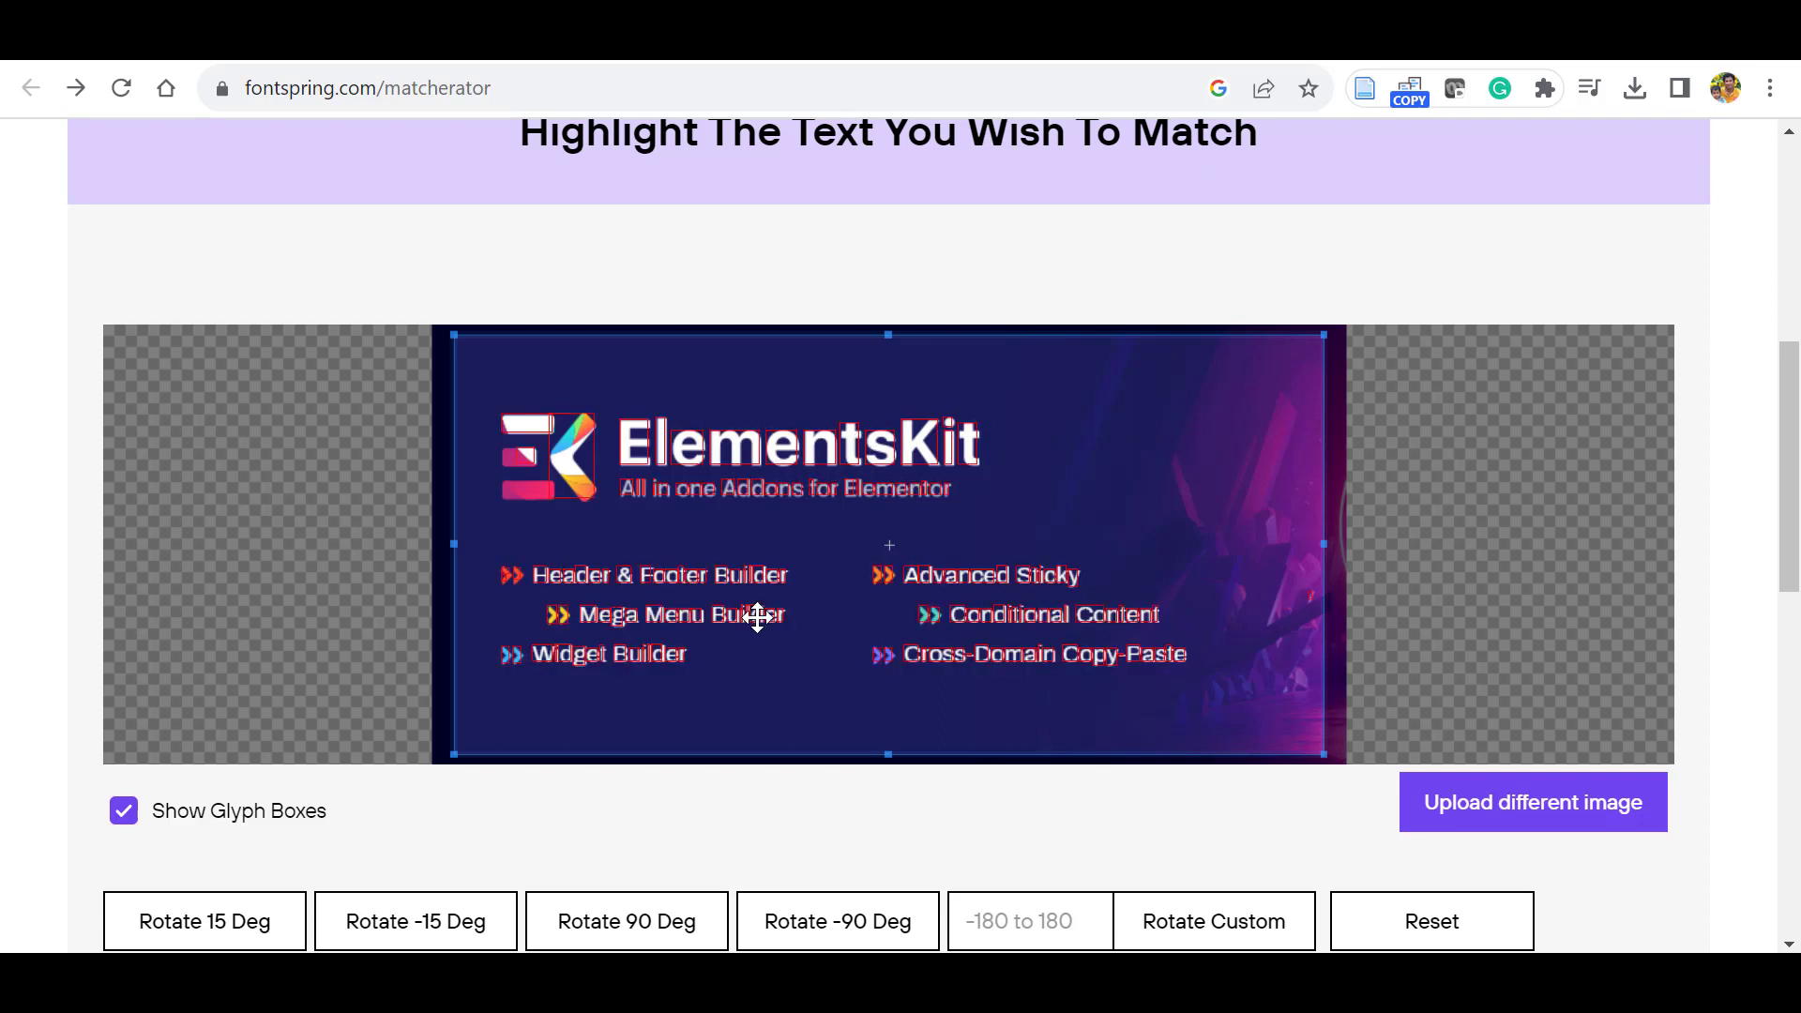
- Trim the left, bottom and right edges of the highlight to frame just the word ElementsKit
drag(447, 544, 607, 502)
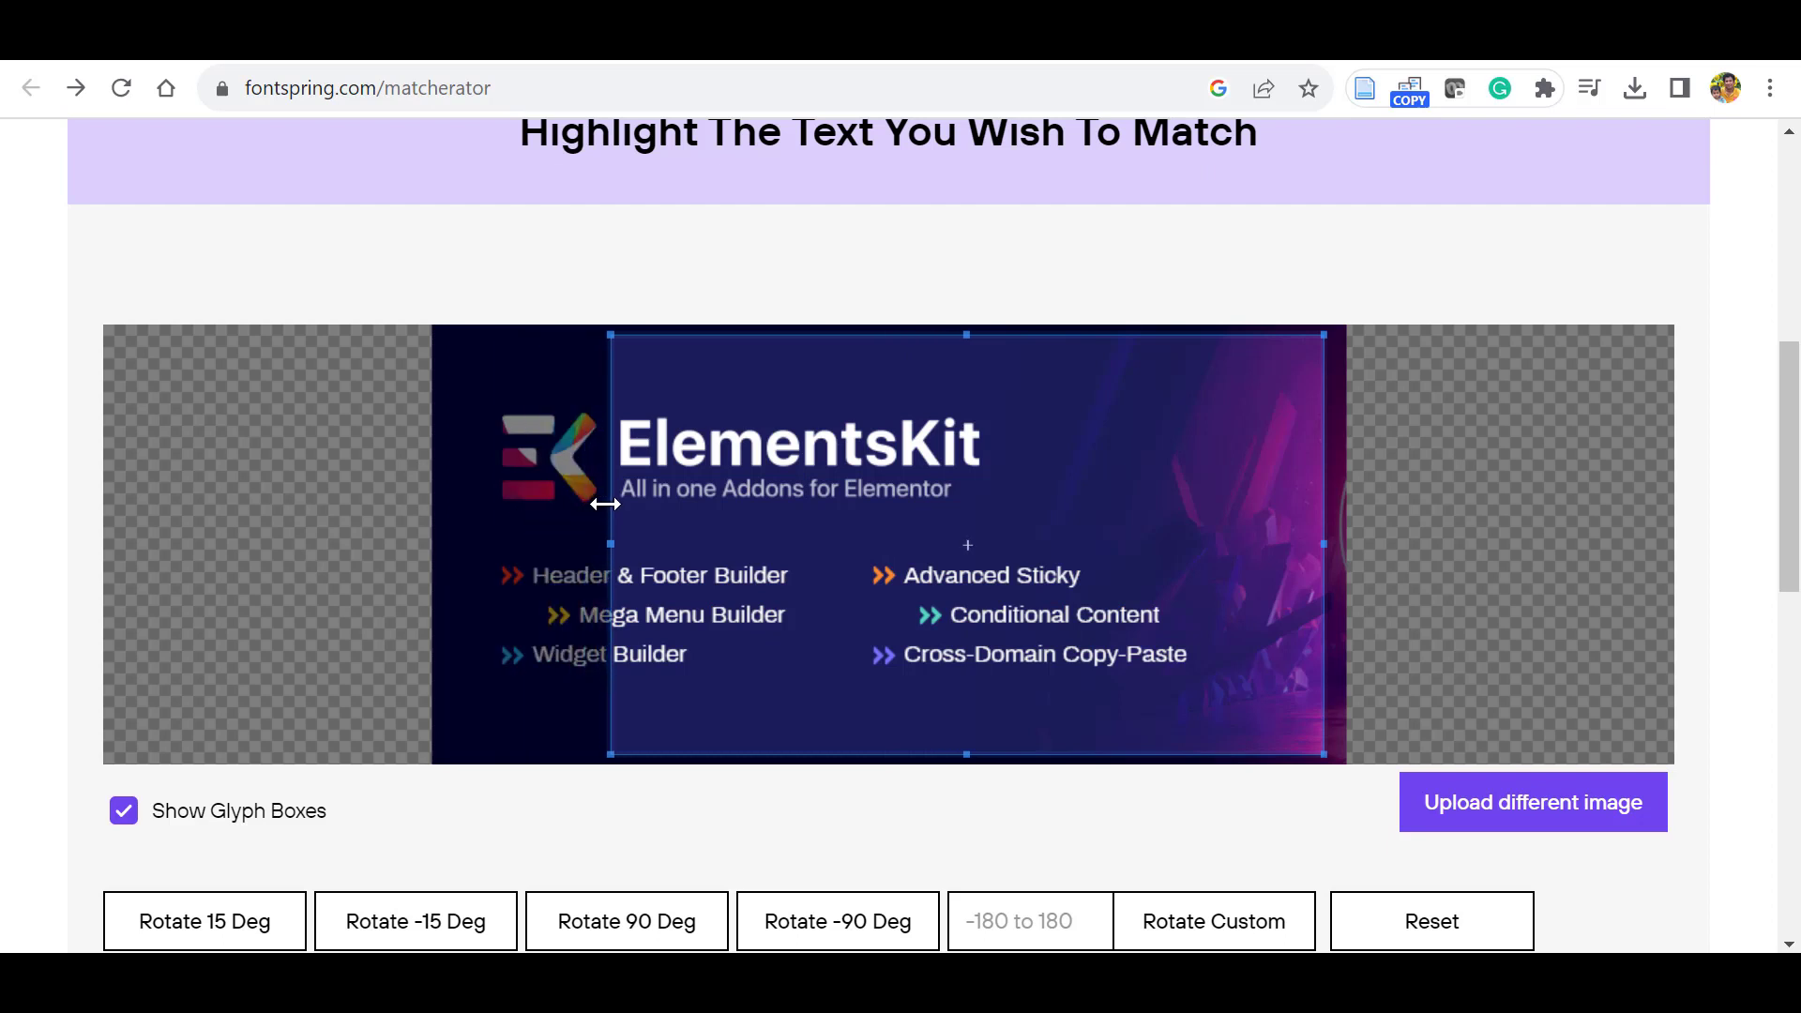
drag(965, 749, 967, 477)
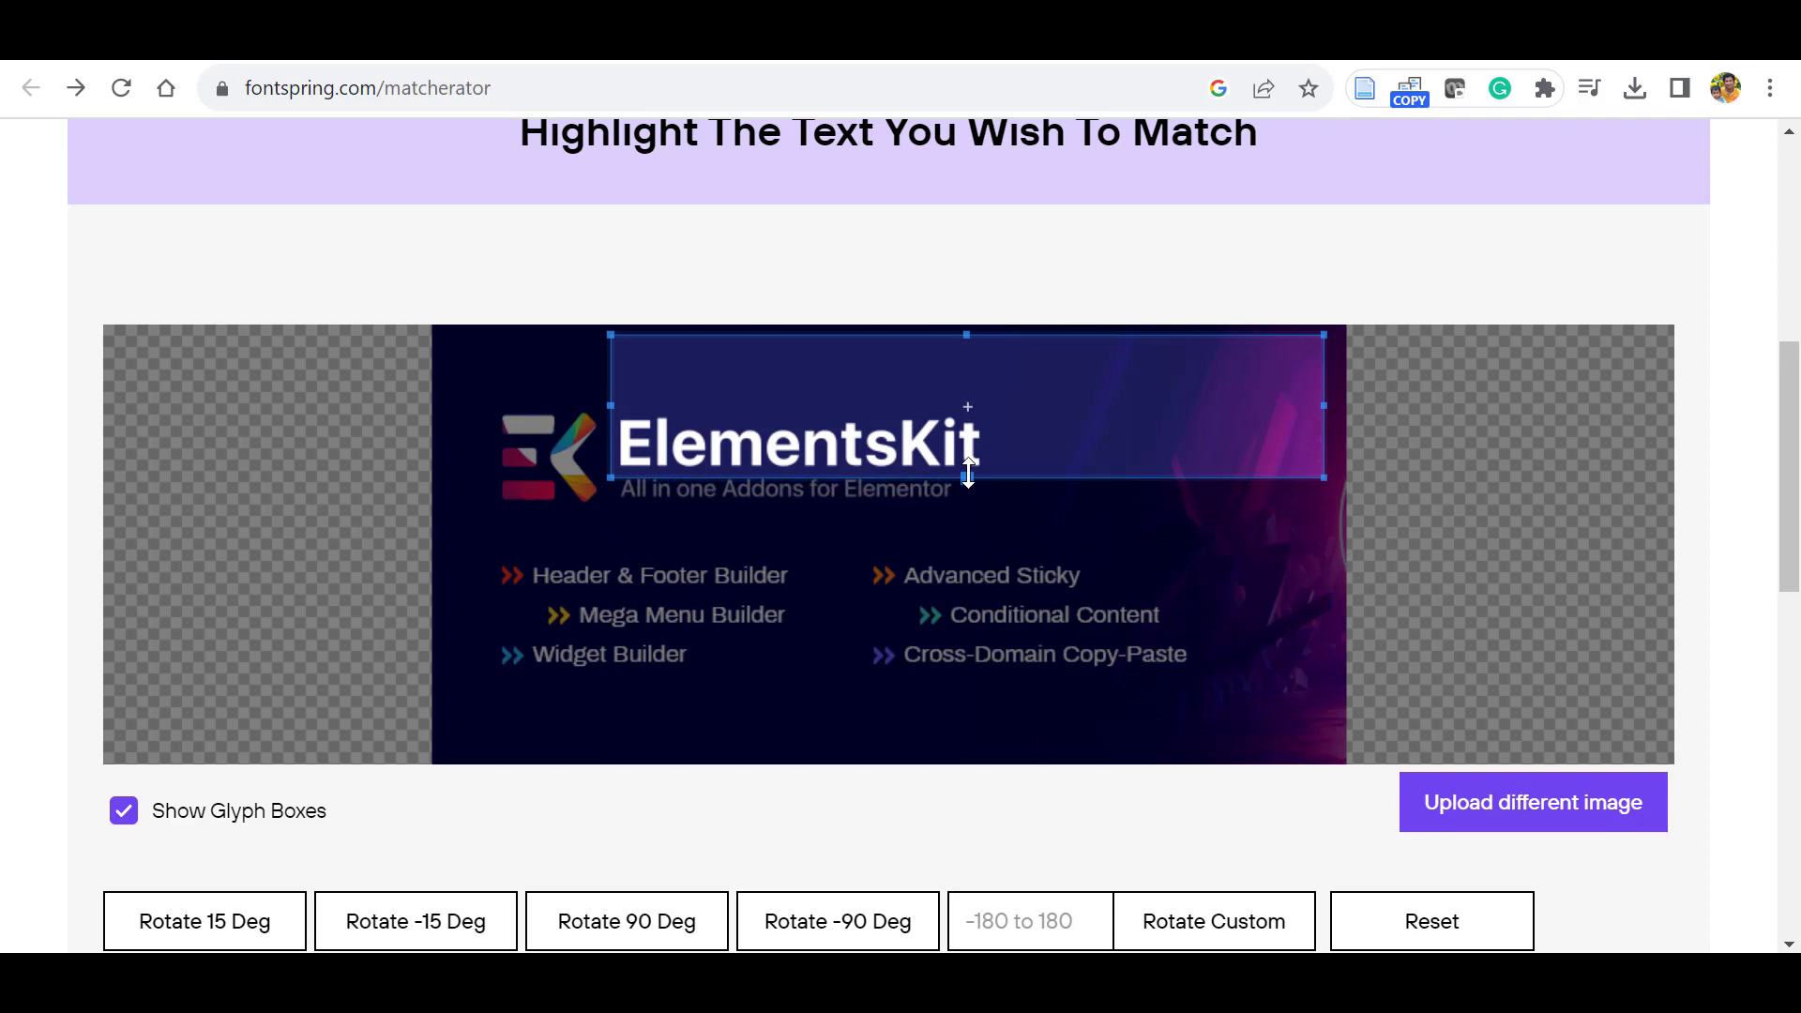
drag(966, 335, 967, 404)
drag(1323, 444, 998, 451)
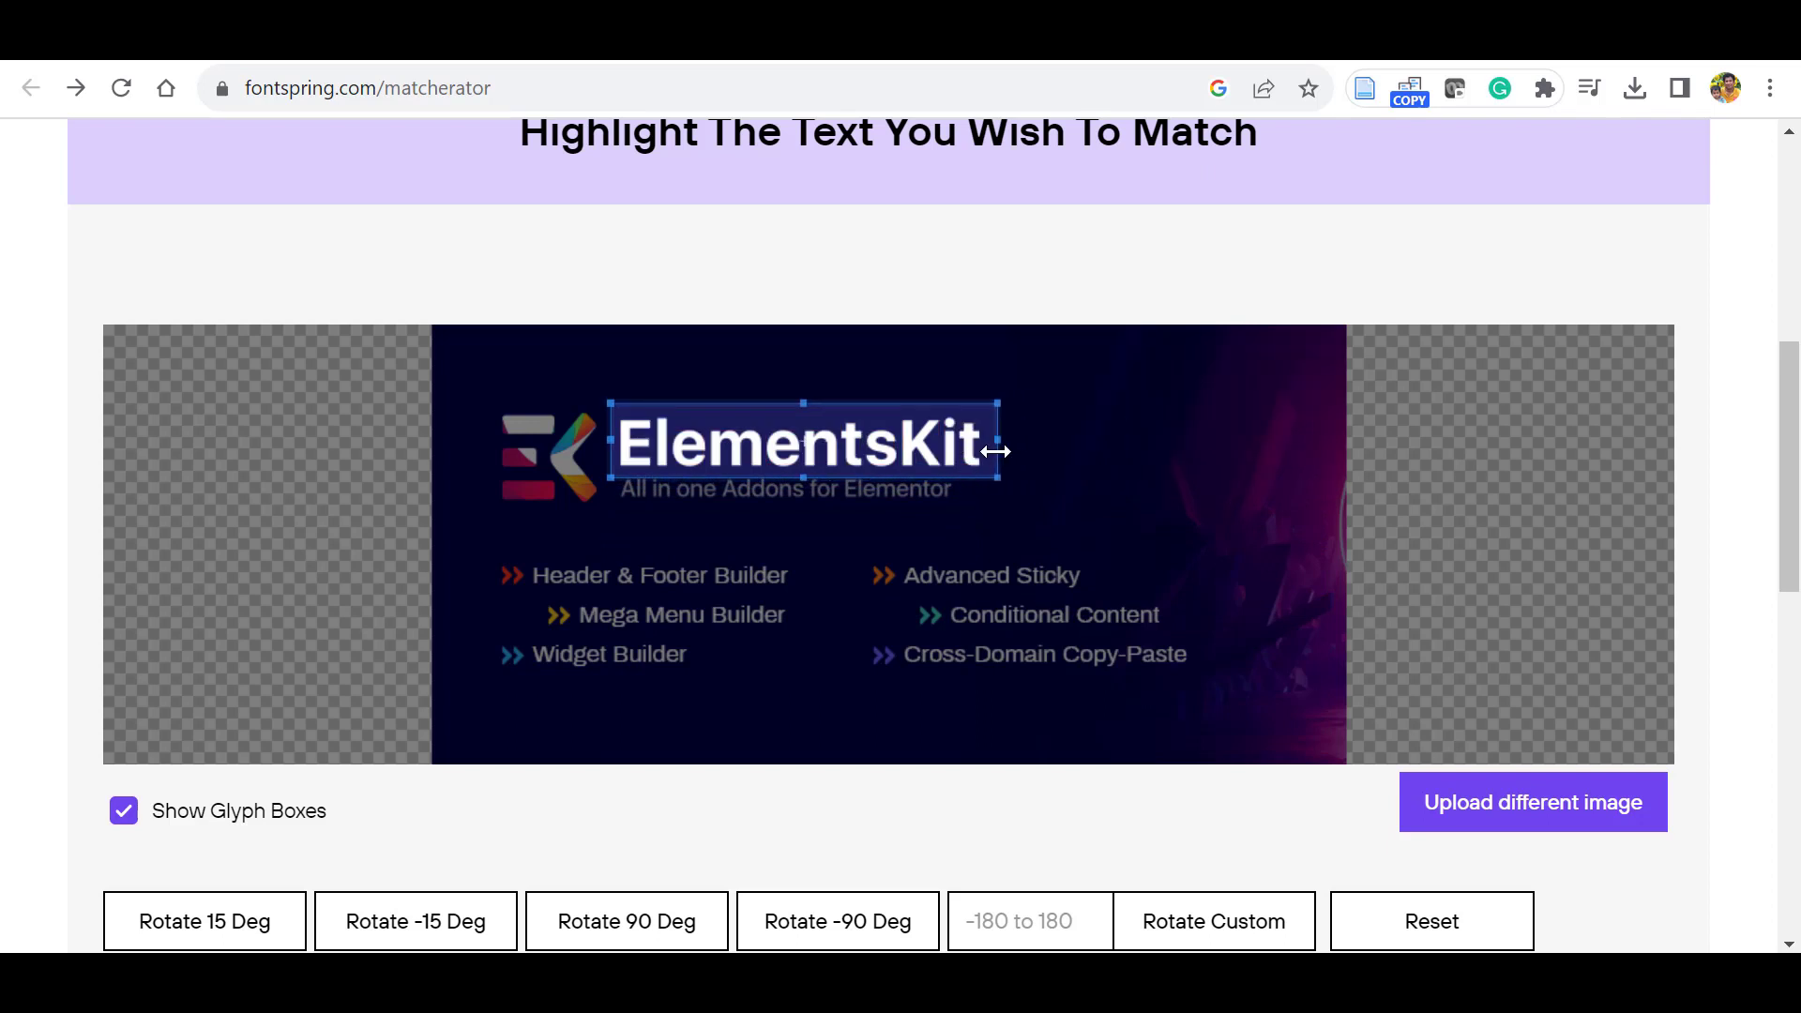
scroll(900, 534, down, 4)
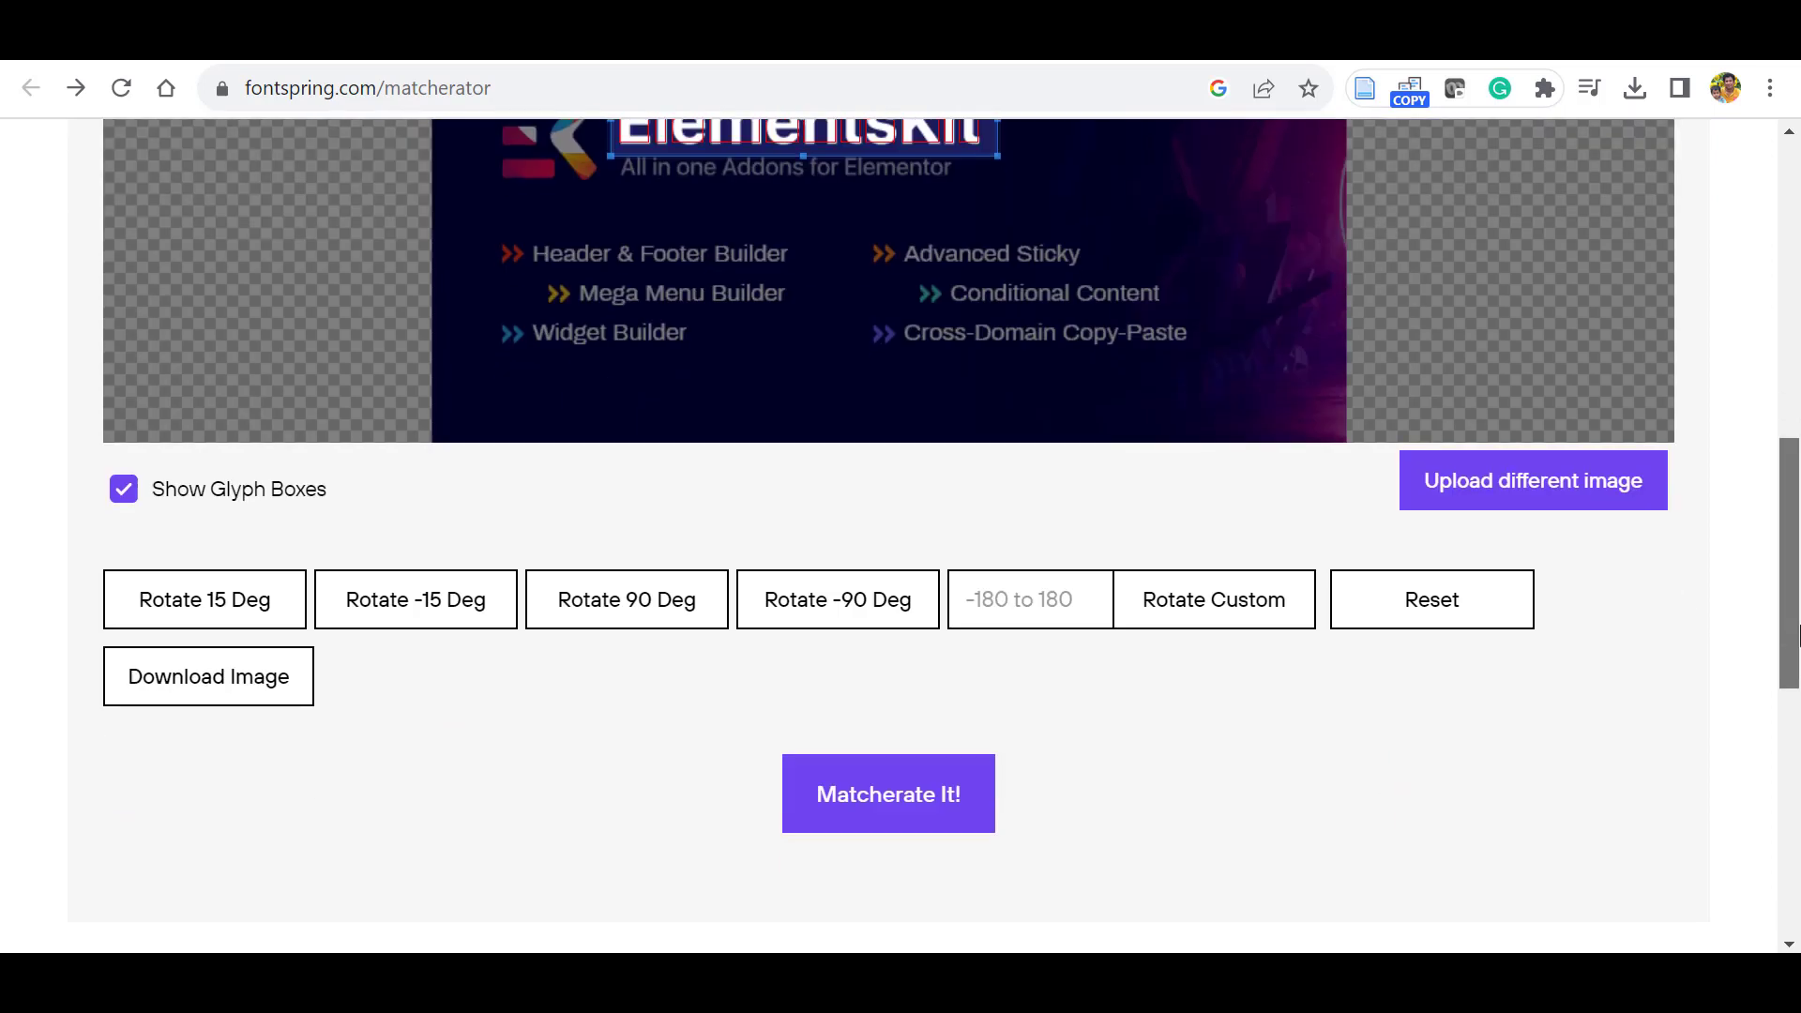
- Run Matcherate It! on the ElementsKit selection to list matches like Formula Serial and Familiar Pro
click(869, 779)
scroll(867, 778, down, 2)
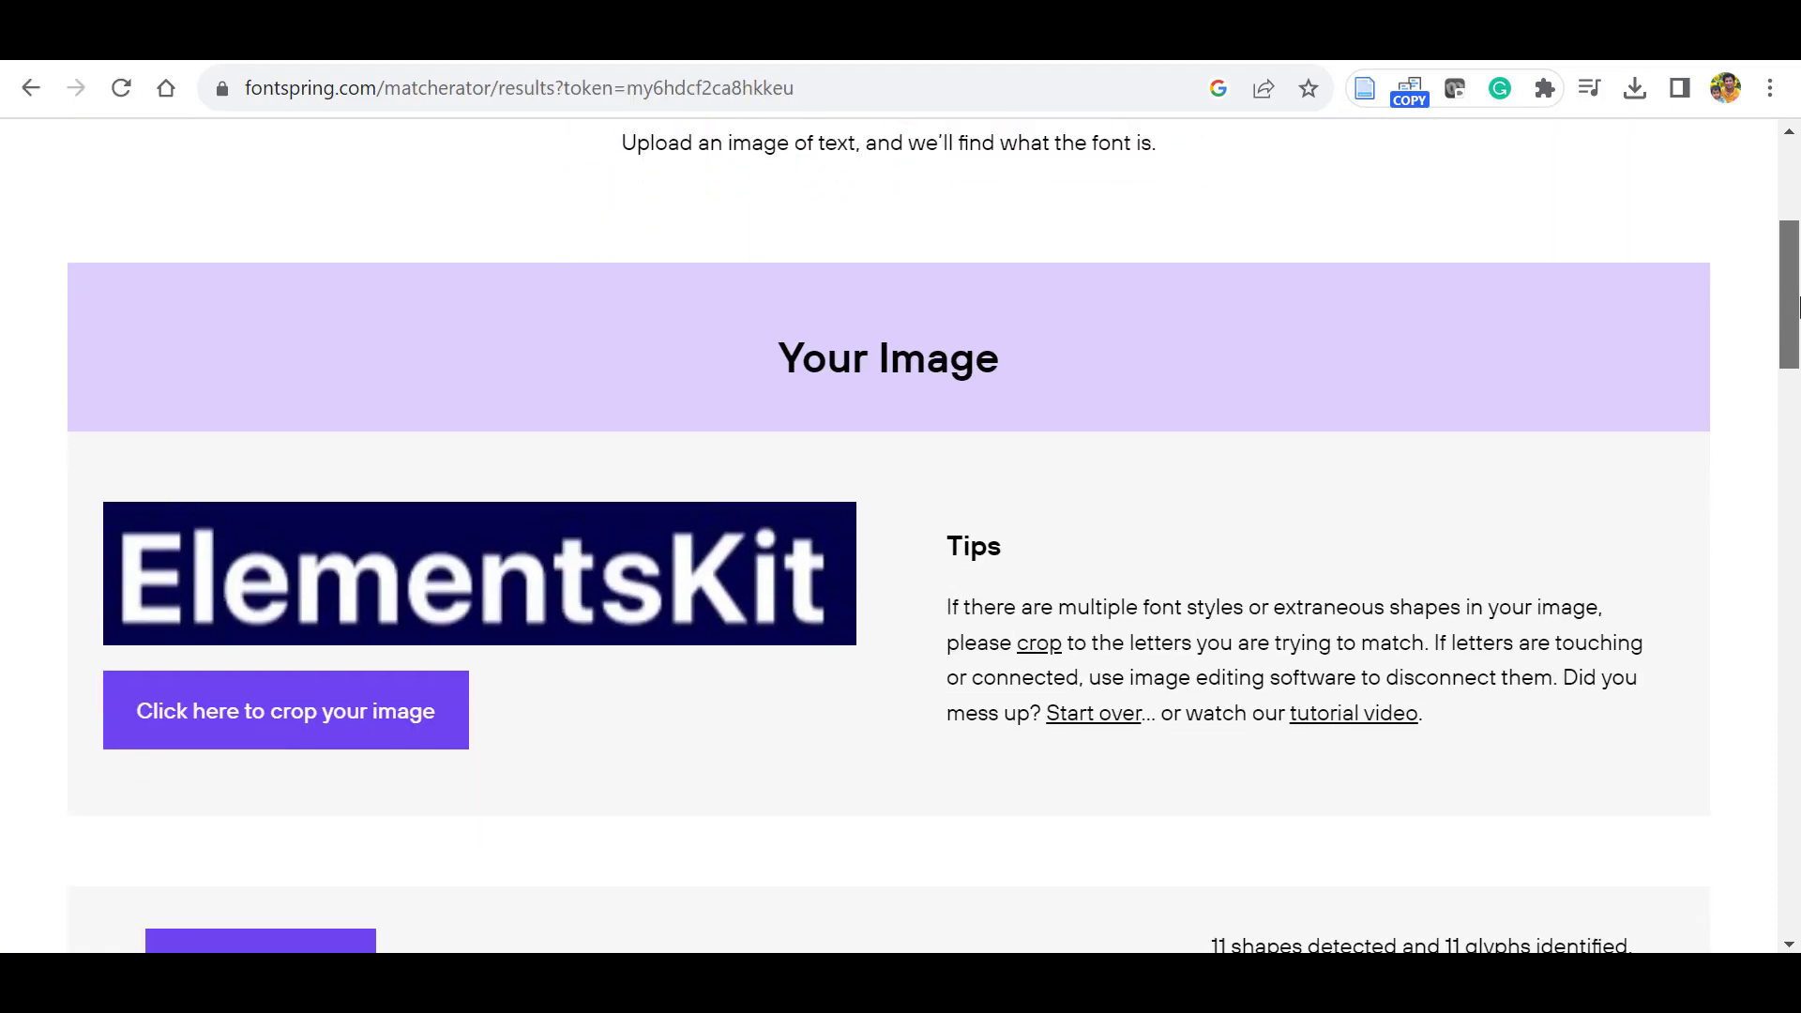
scroll(868, 779, down, 2)
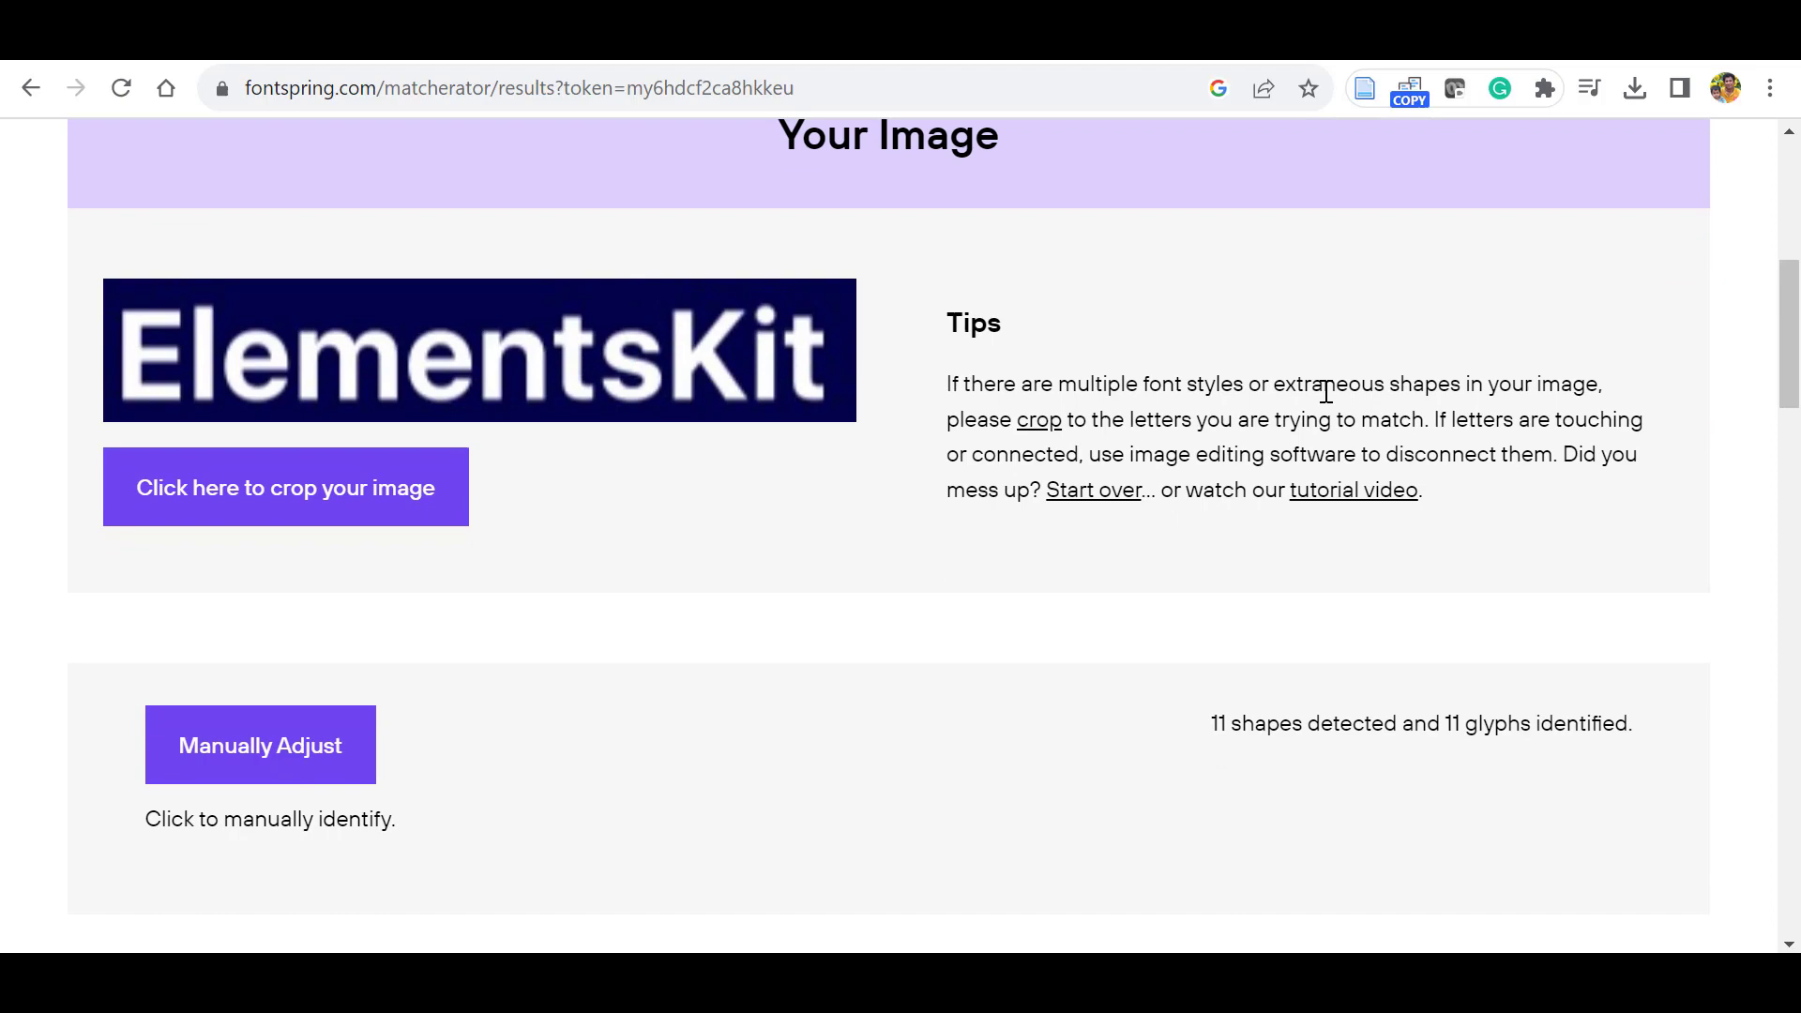
scroll(901, 534, down, 4)
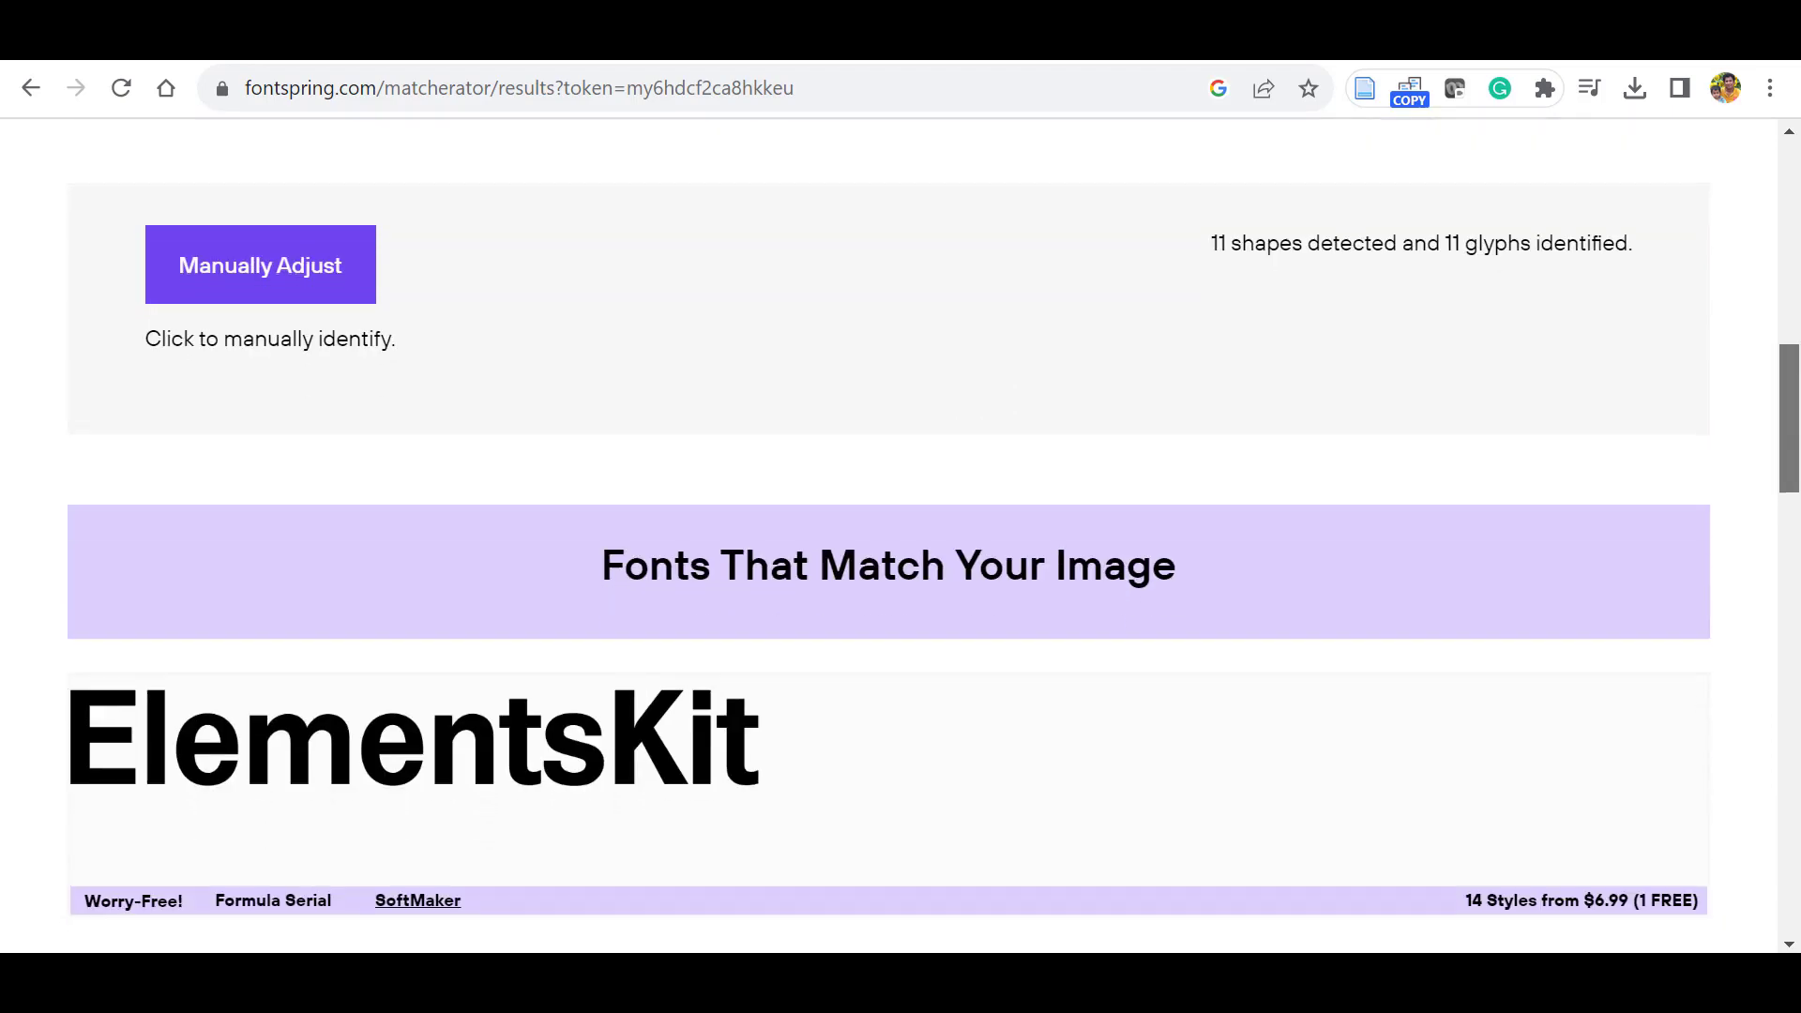
scroll(1660, 382, down, 1)
scroll(1661, 384, down, 1)
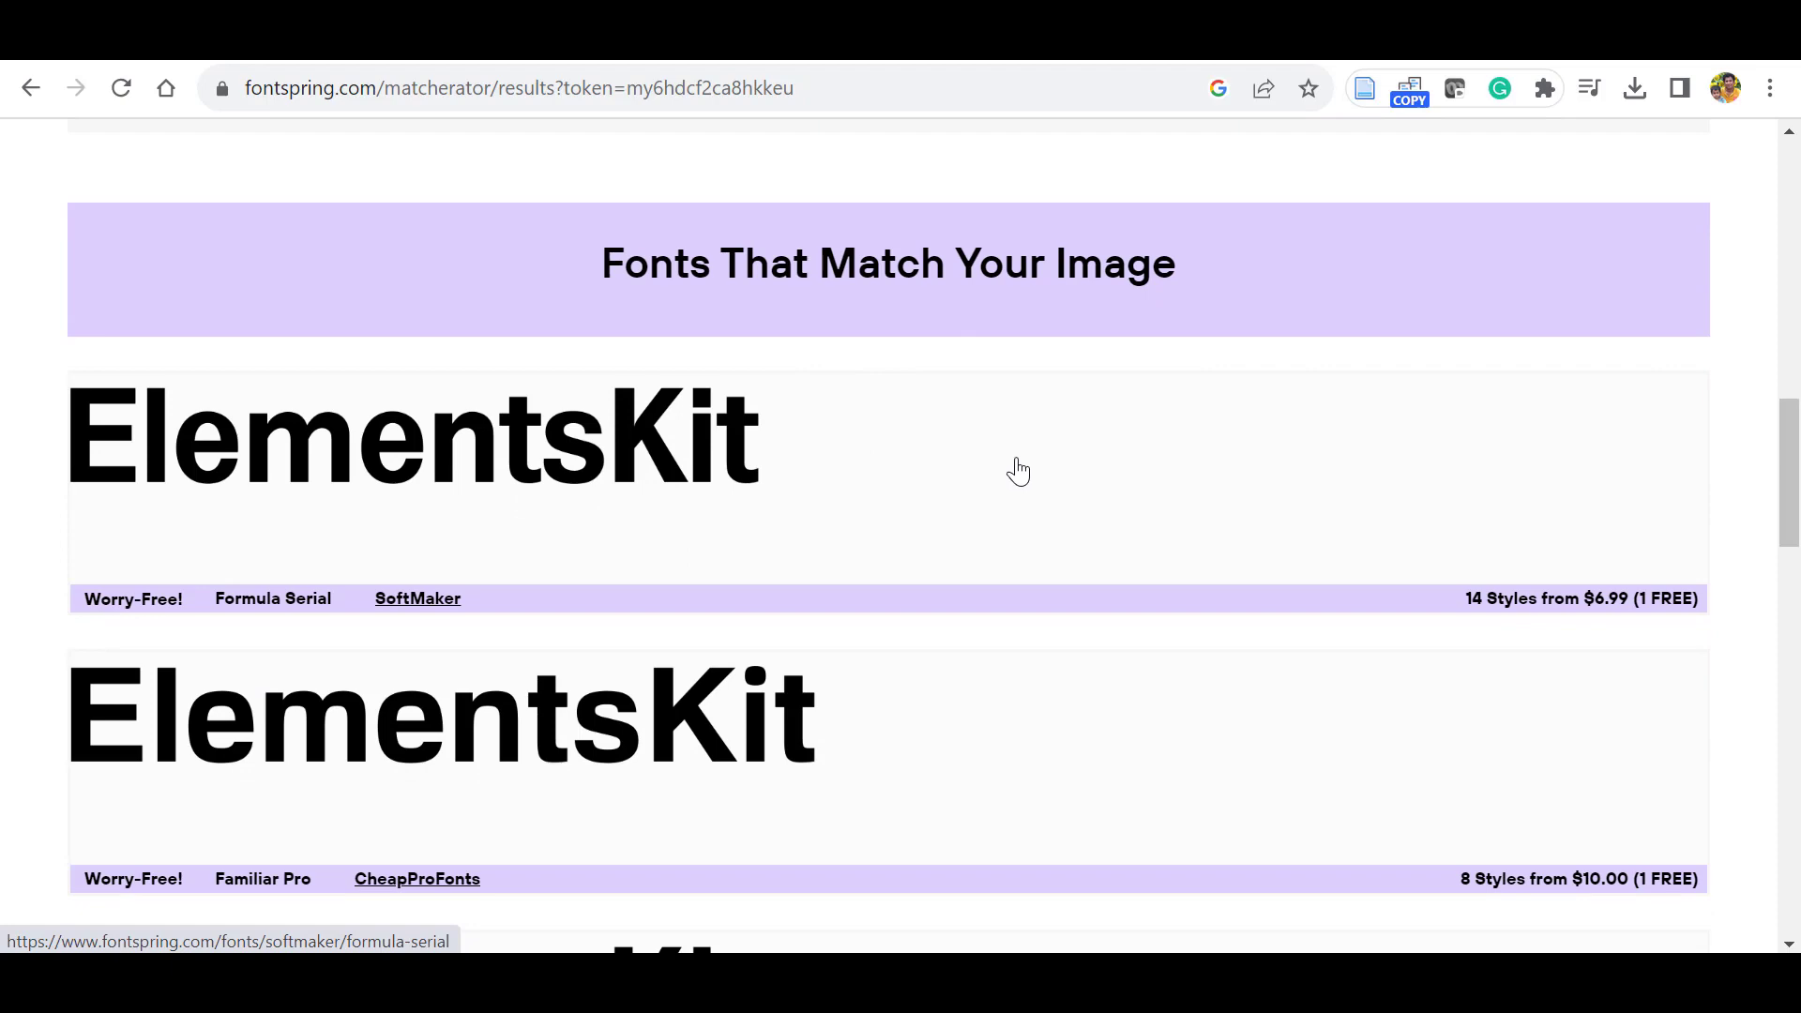
drag(1791, 487, 1797, 605)
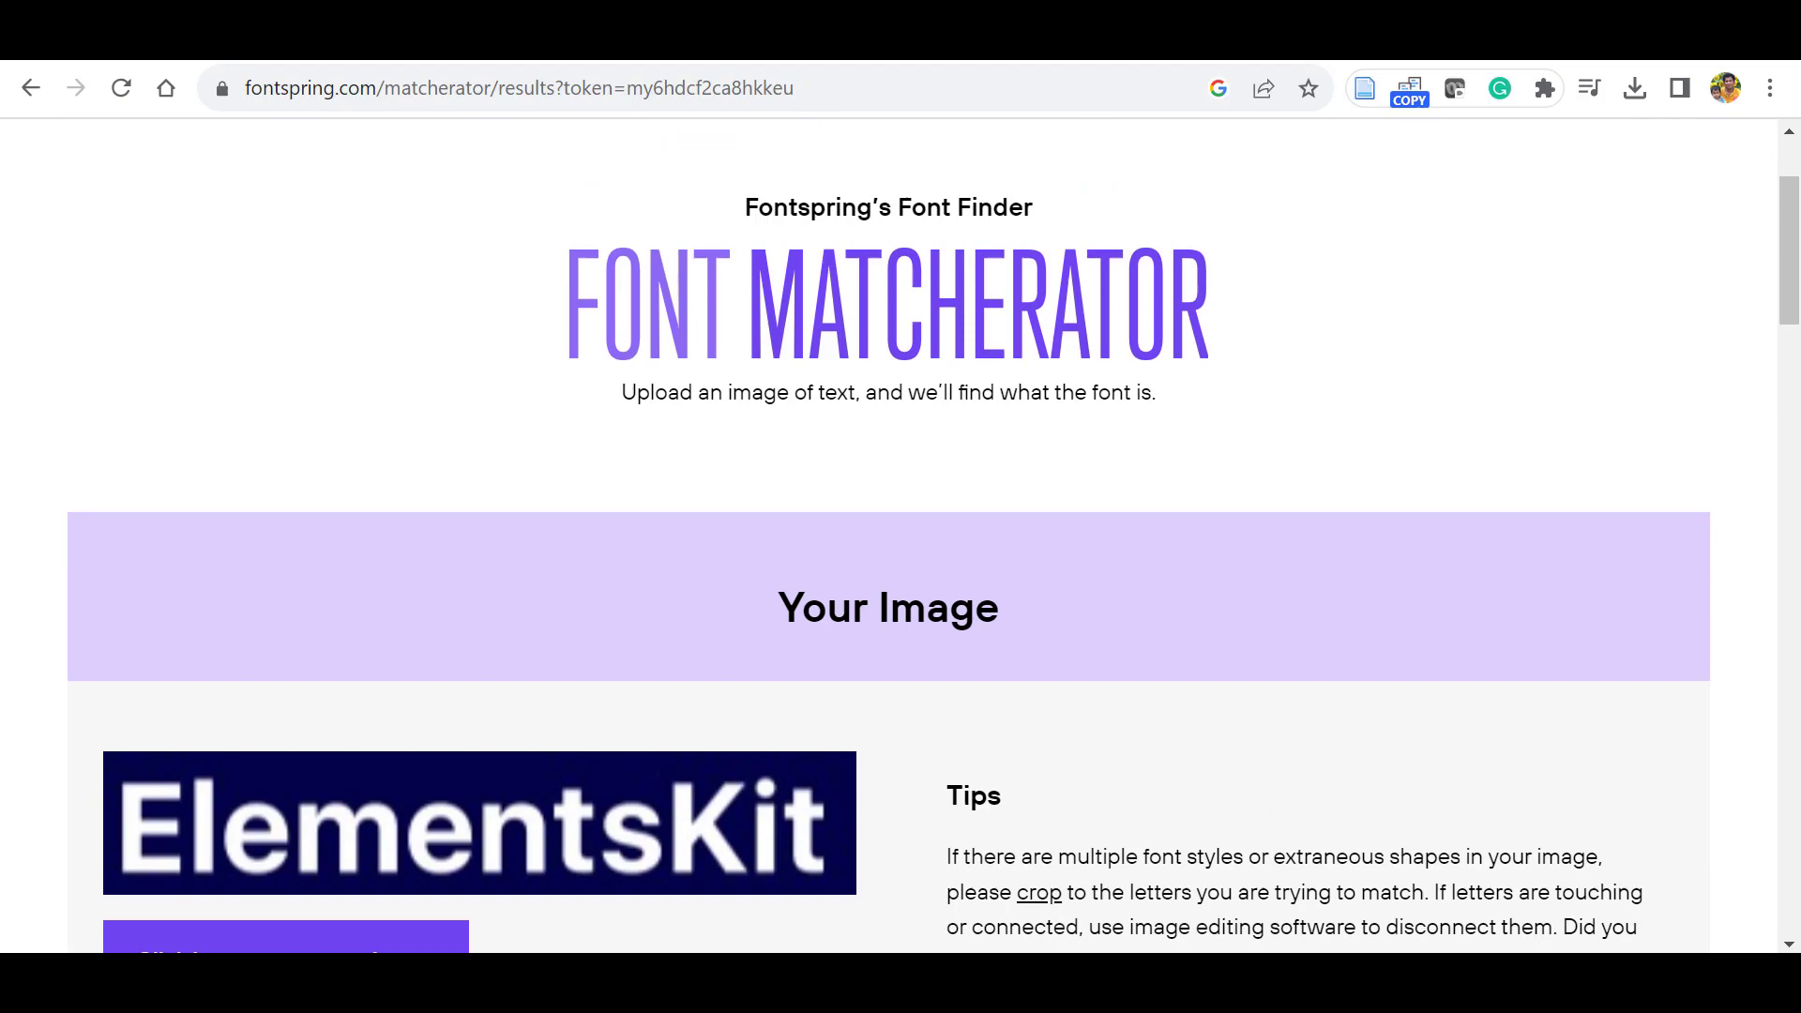
- Navigate to the MyFonts WhatTheFont page and start an image upload
key(alt+Left)
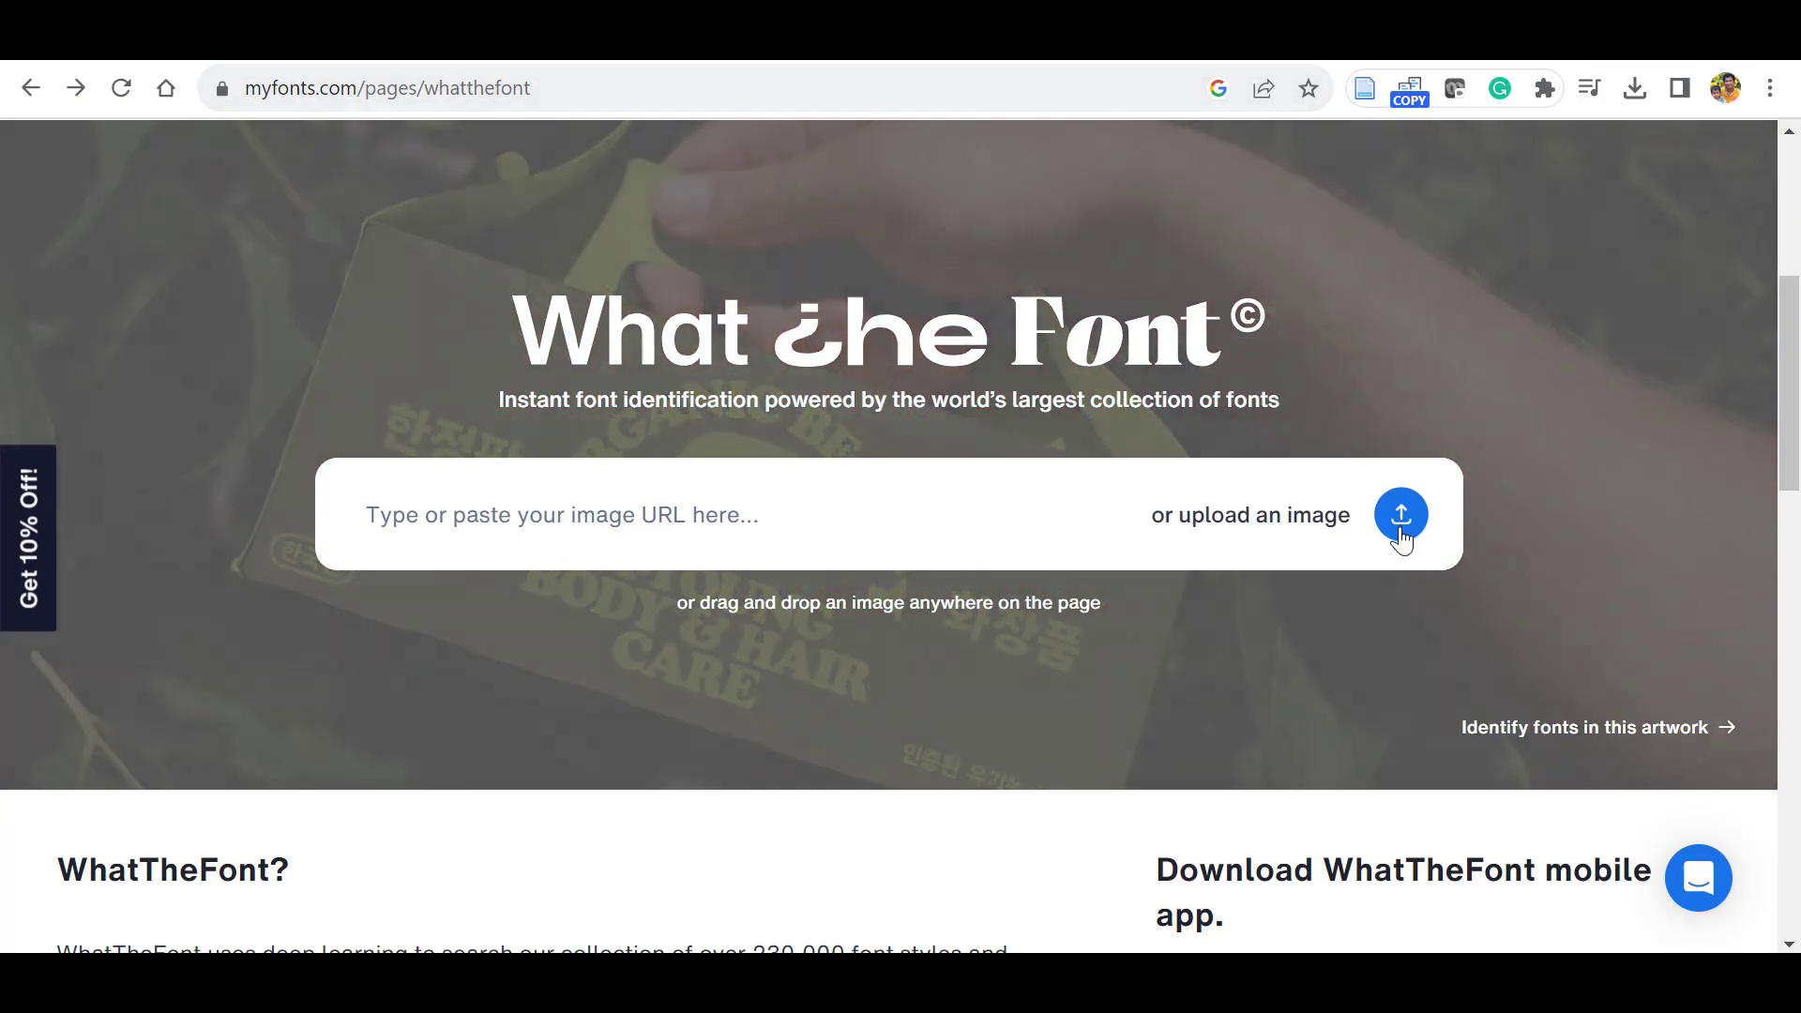
click(1400, 515)
- Upload the Sample Text image and try the Text and your boxes, settling on Sample
double_click(1487, 416)
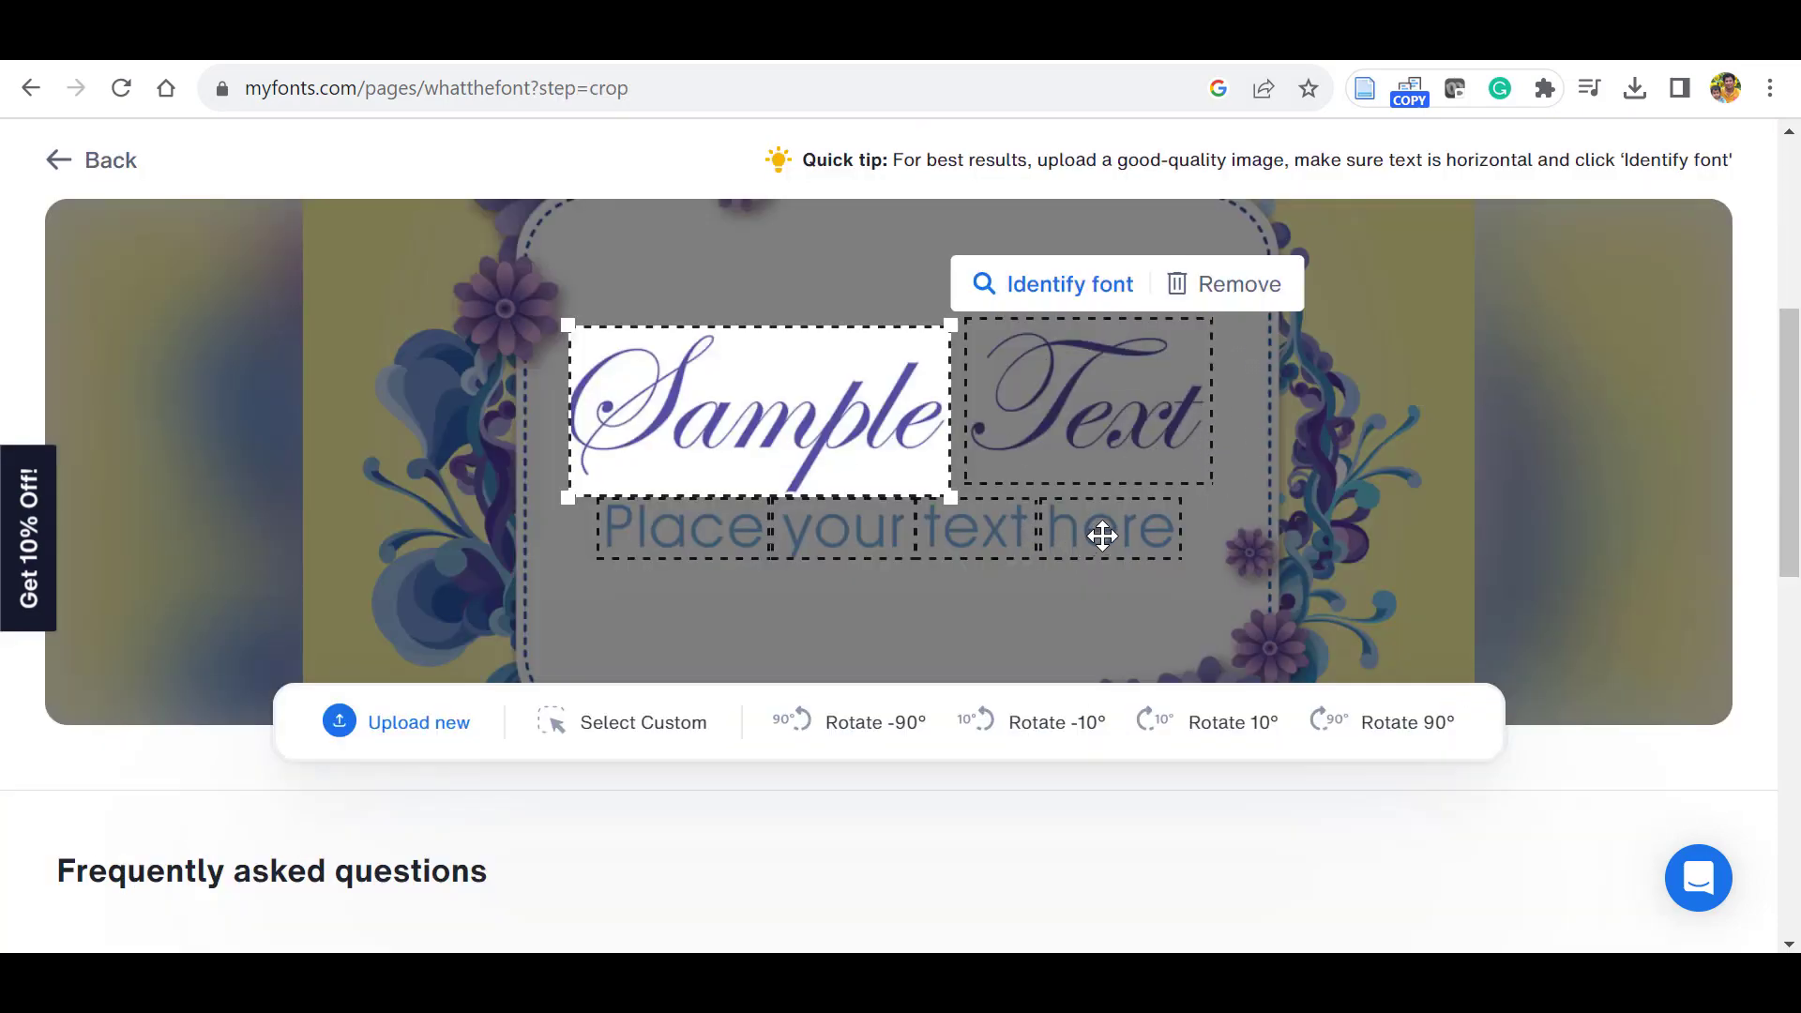
click(1110, 412)
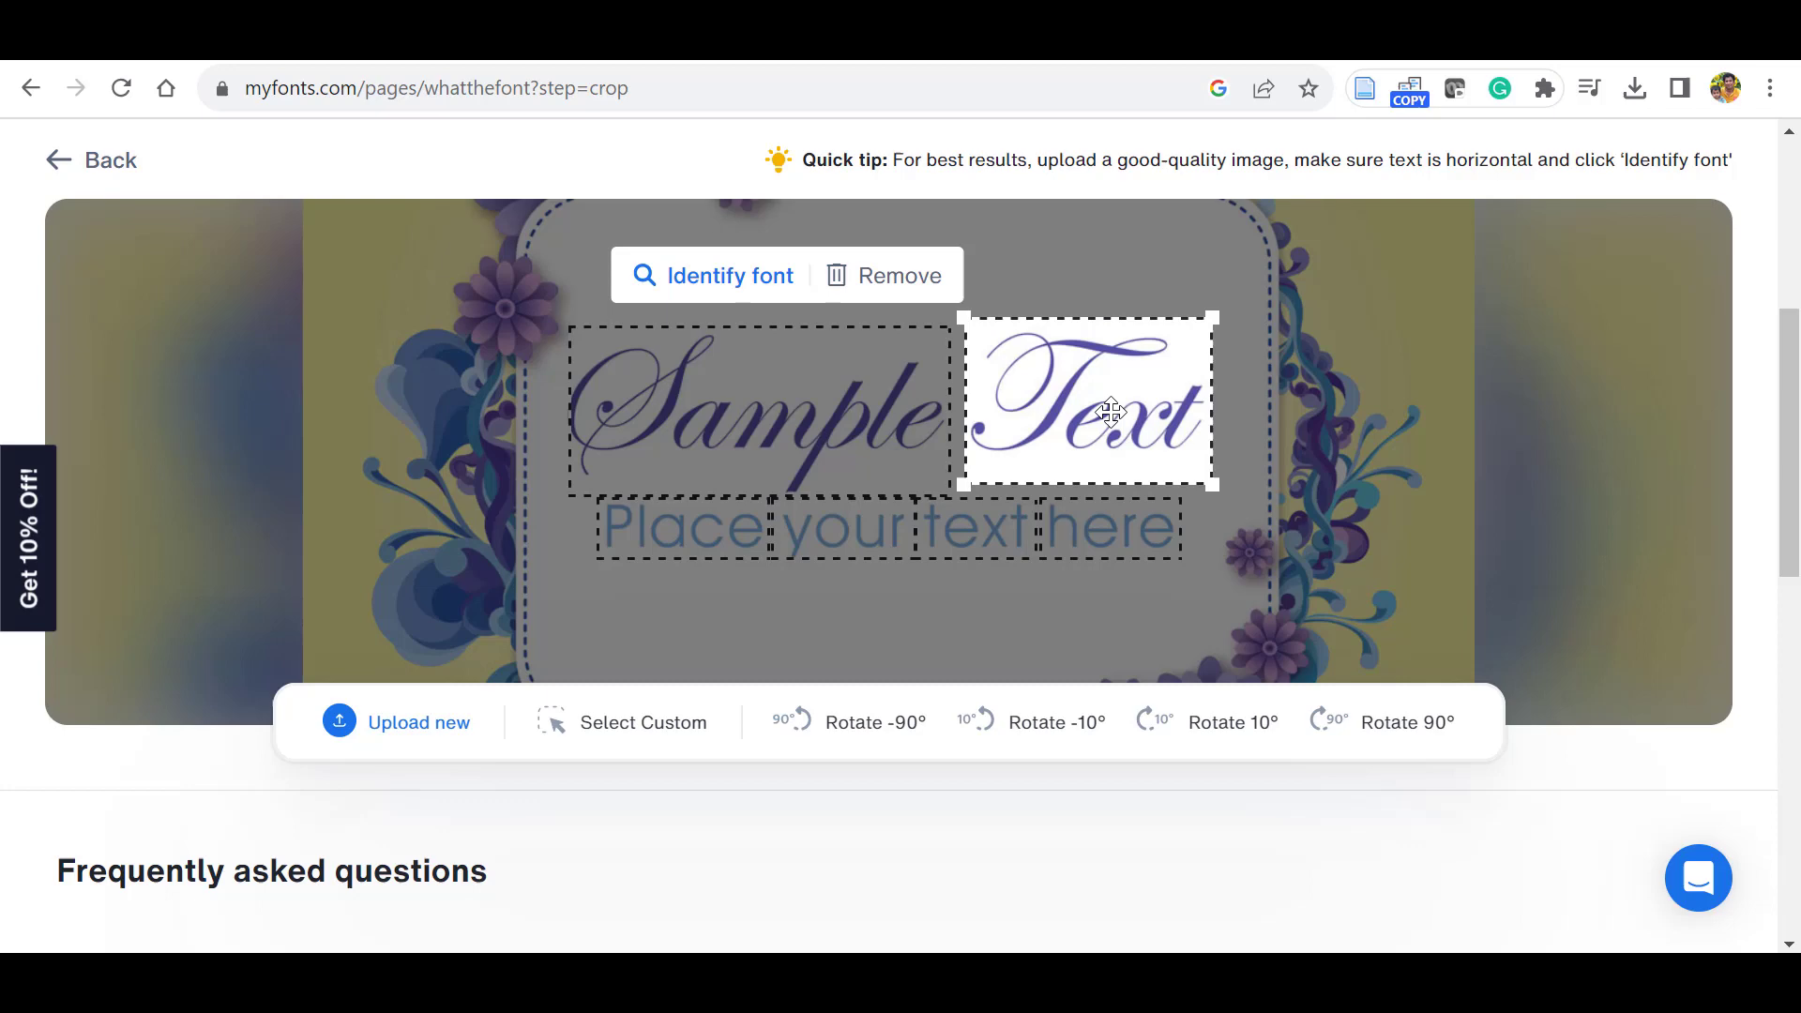
click(860, 534)
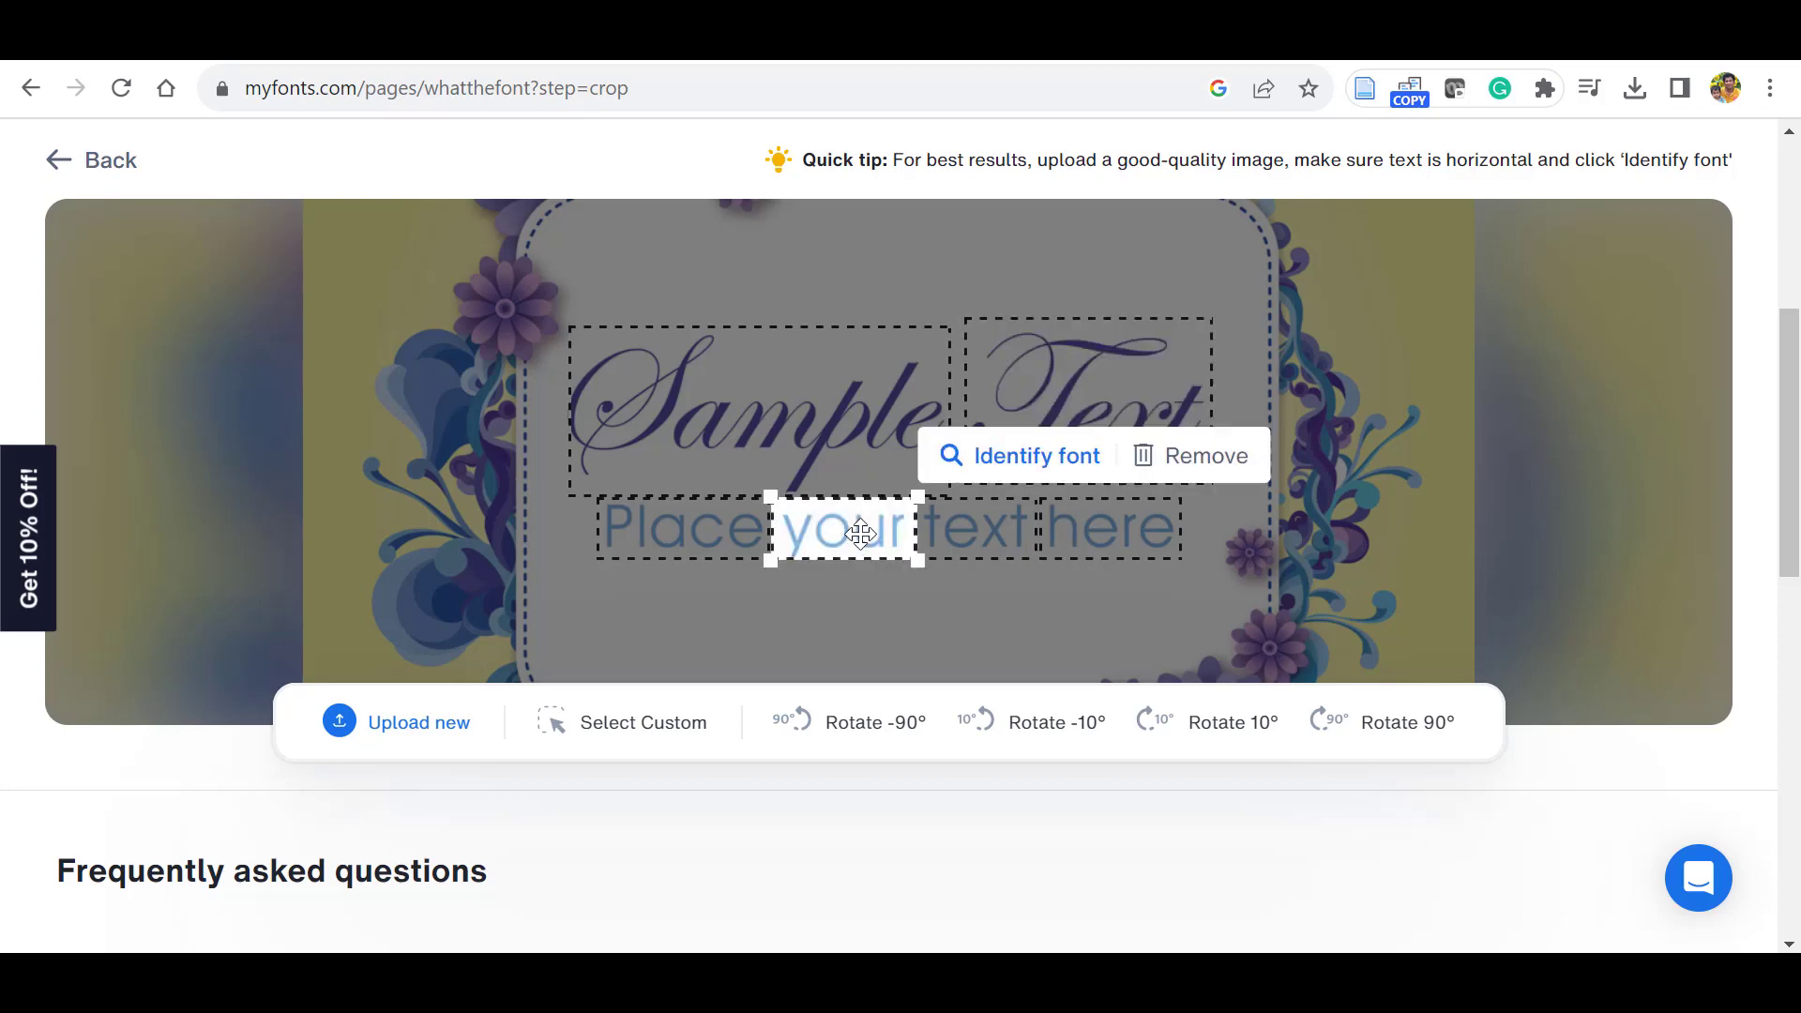
click(739, 415)
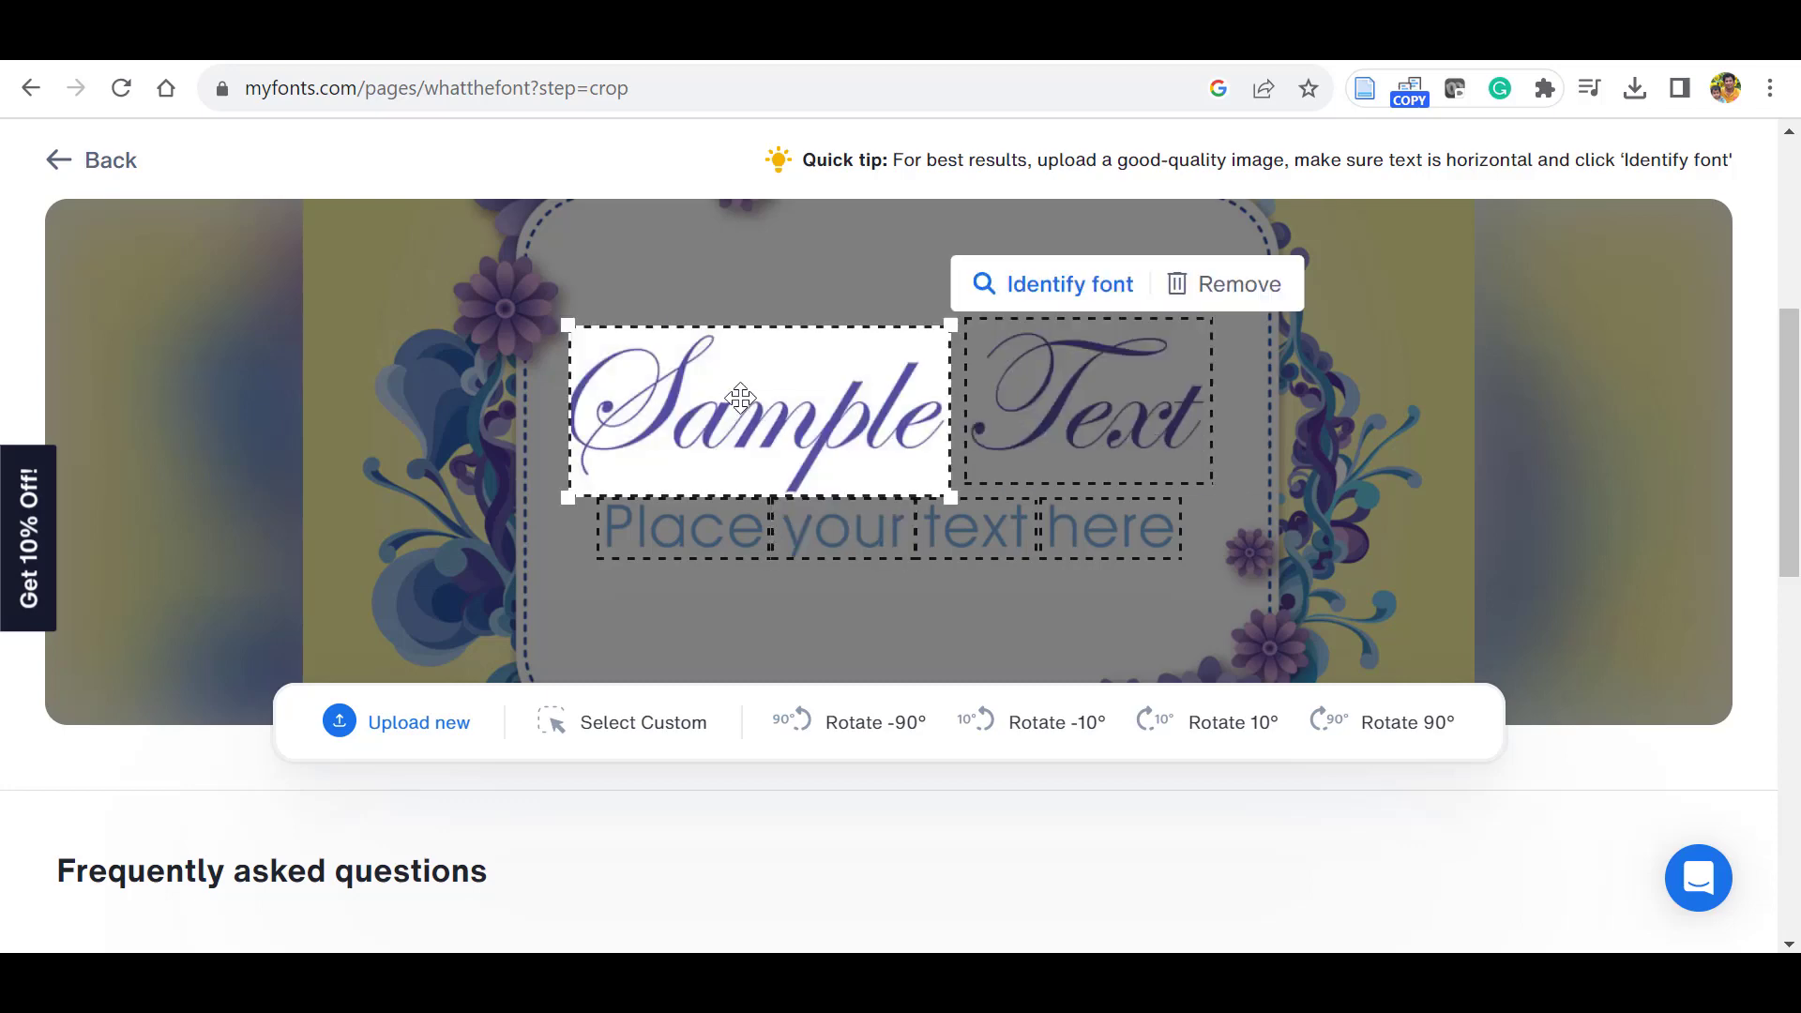
- Identify the 'Sample' font, giving 76 script matches led by Bethaine Regular and Tempting Regular
click(1049, 303)
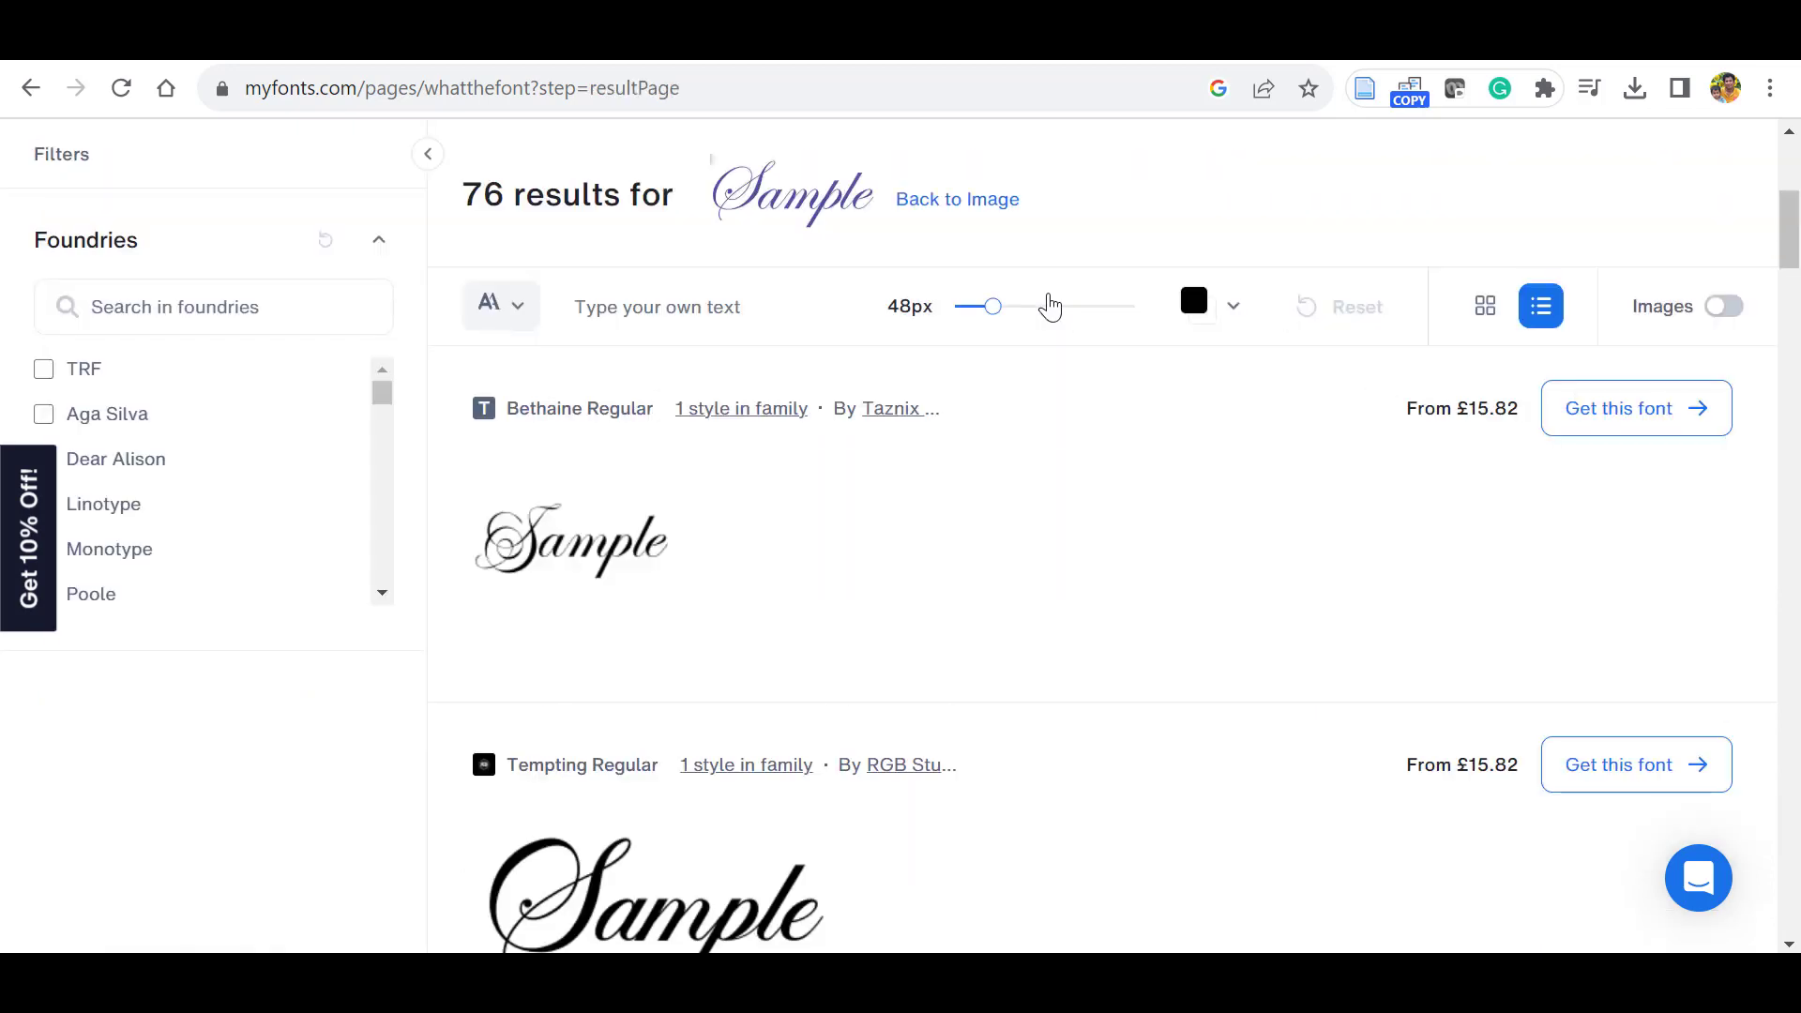
scroll(1796, 244, up, 3)
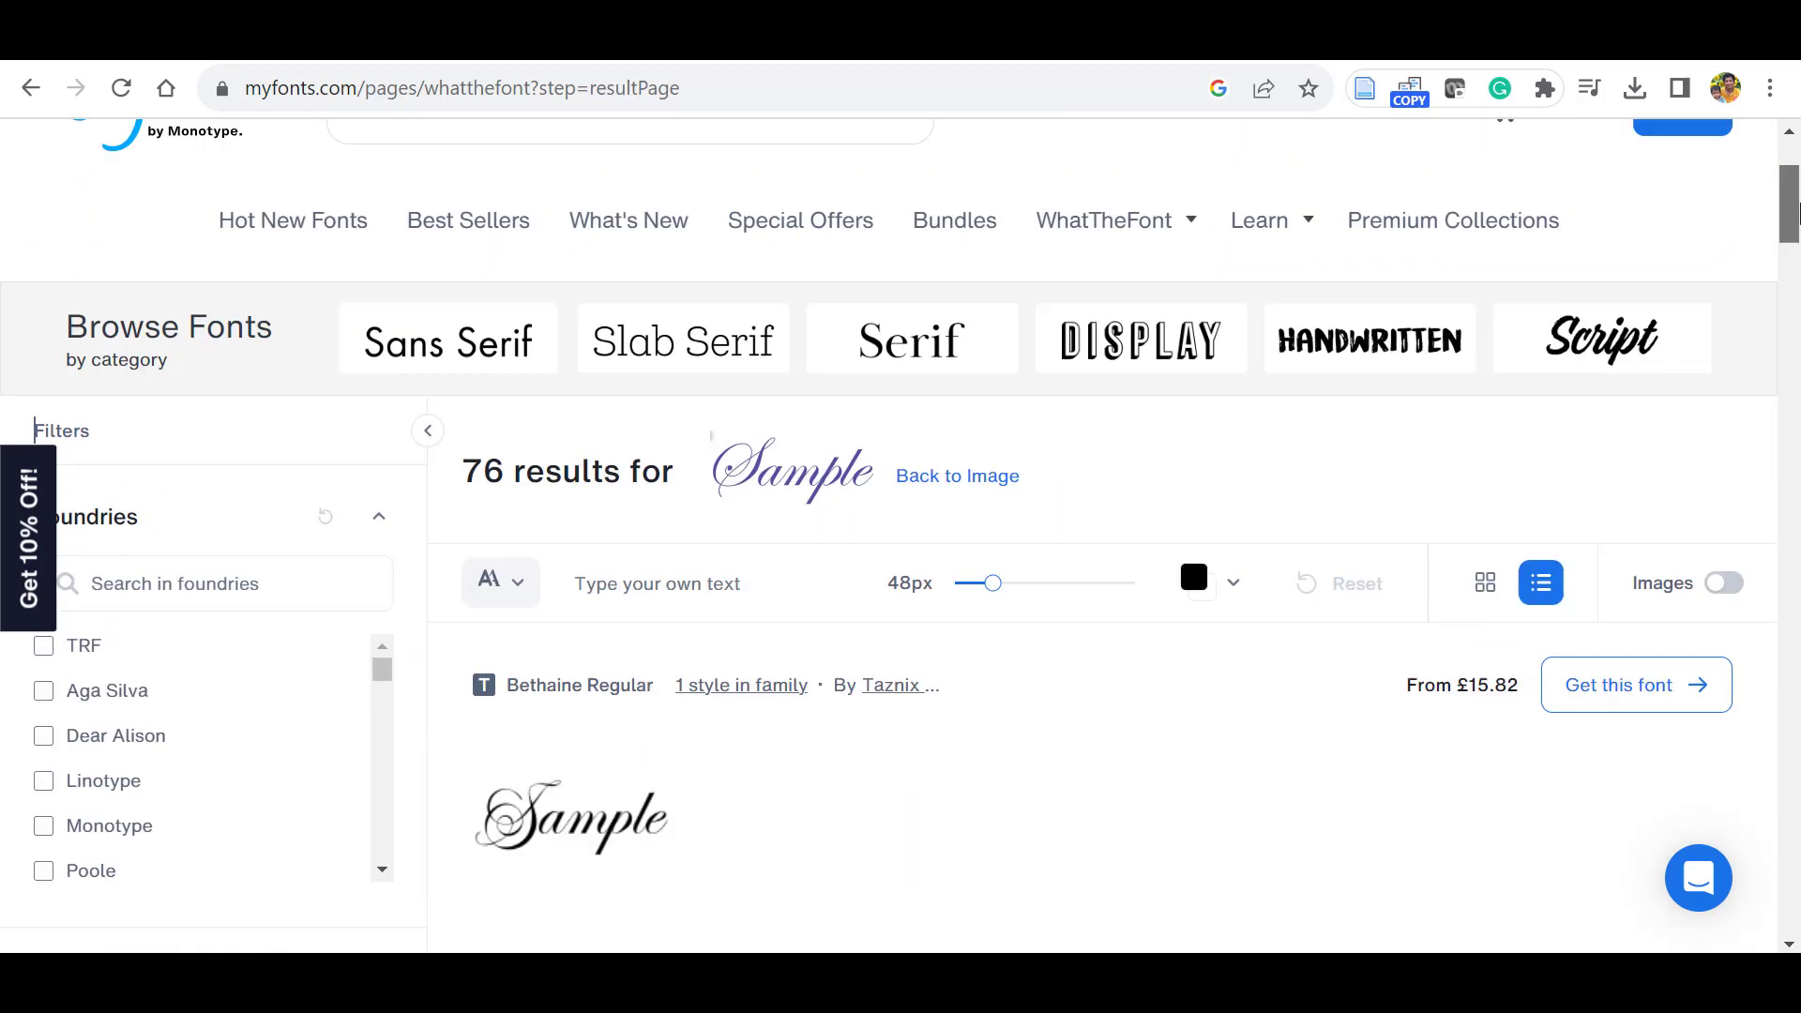
scroll(1798, 233, down, 1)
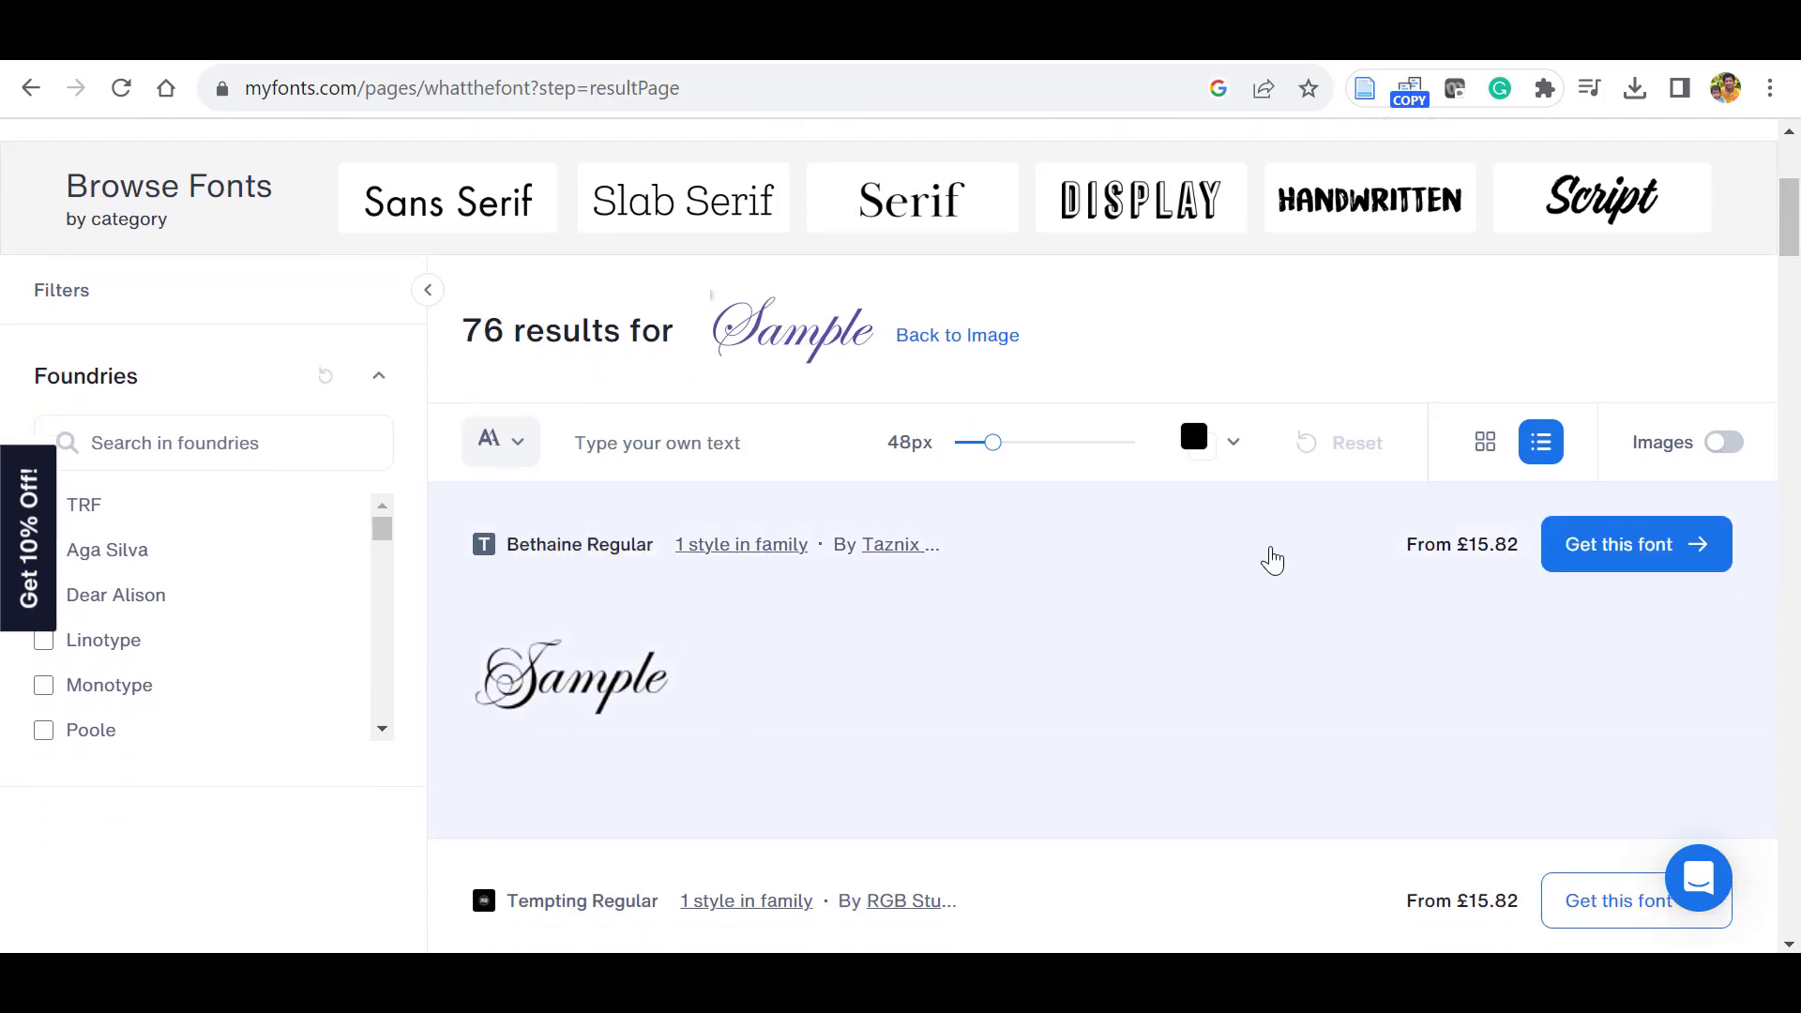
drag(1797, 230, 1797, 243)
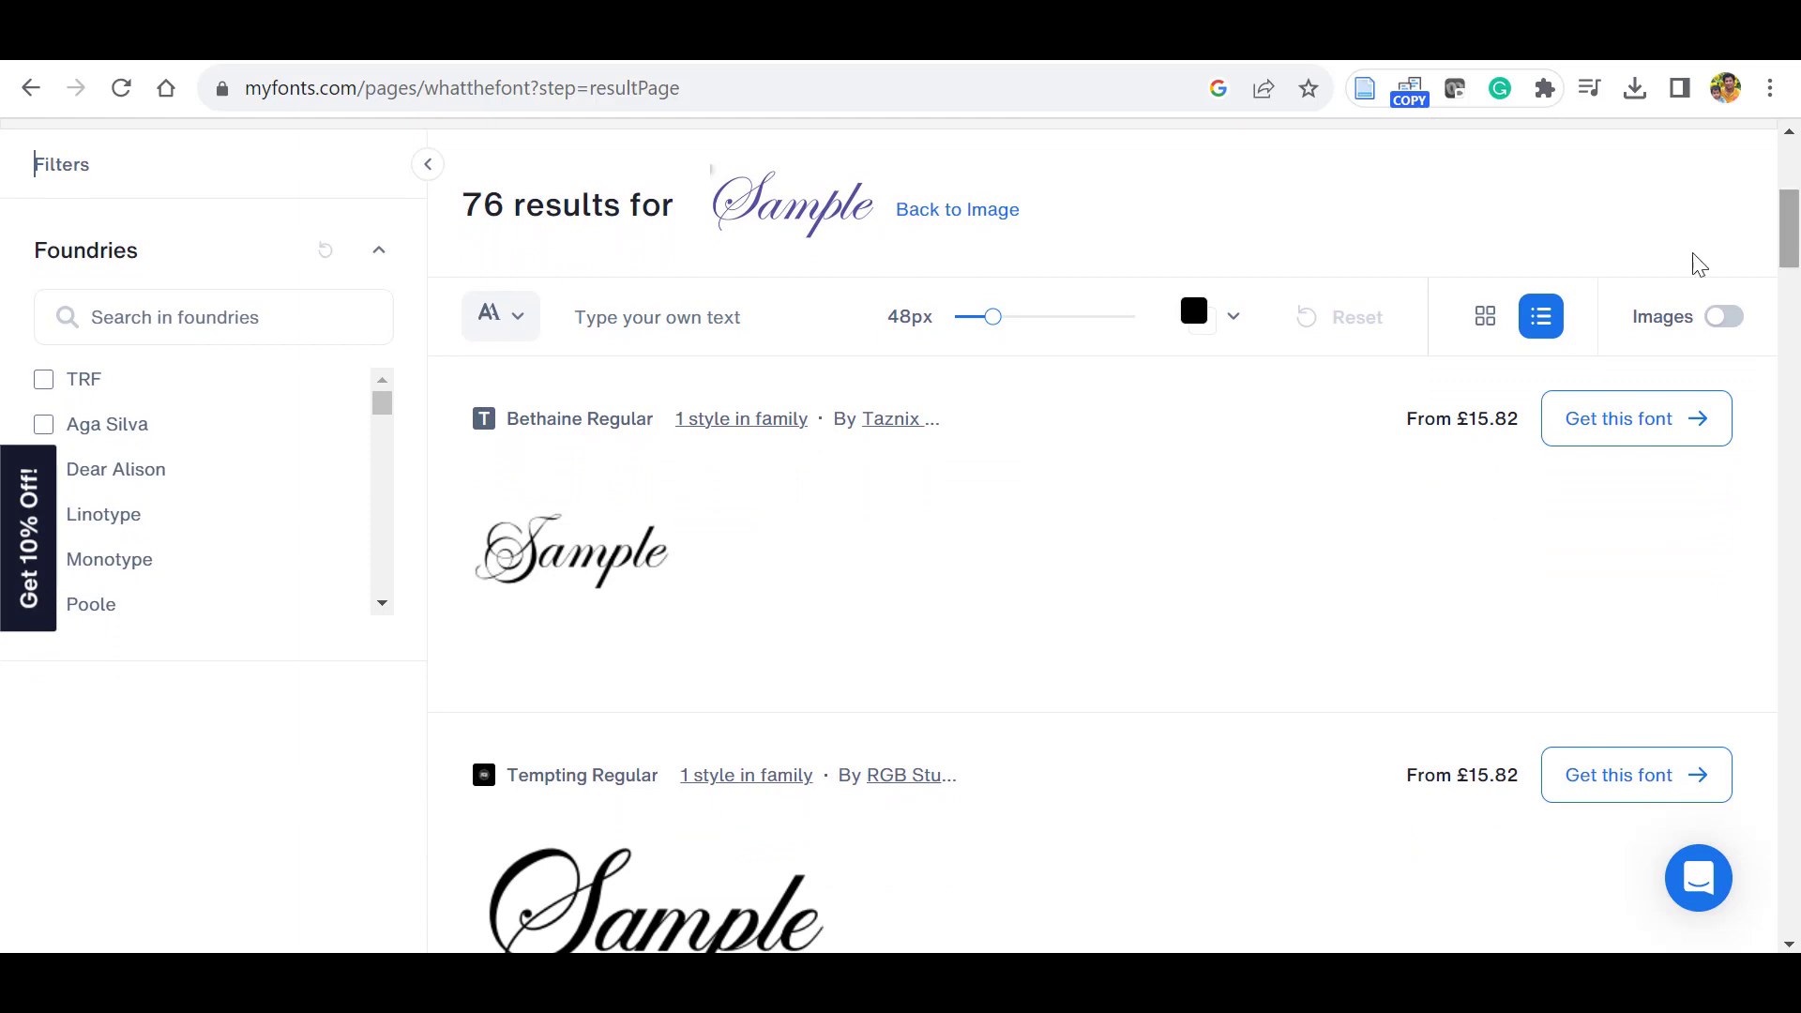